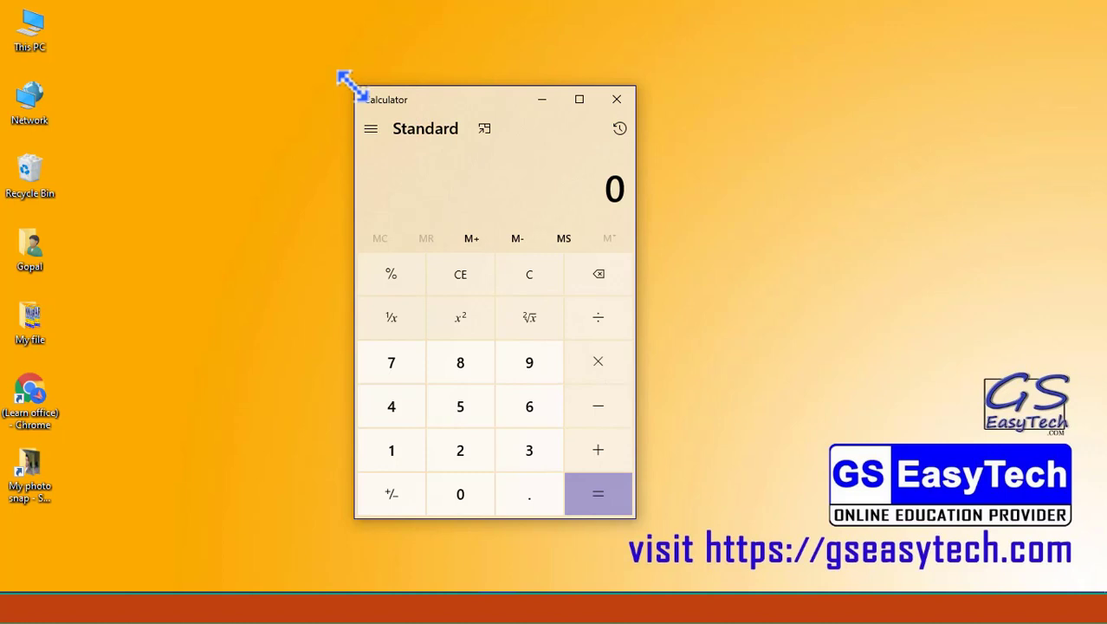
# - Enlarge the calculator window, maximize it and view the History and Memory lists
pyautogui.moveTo(351, 87); pyautogui.dragTo(286, 5)
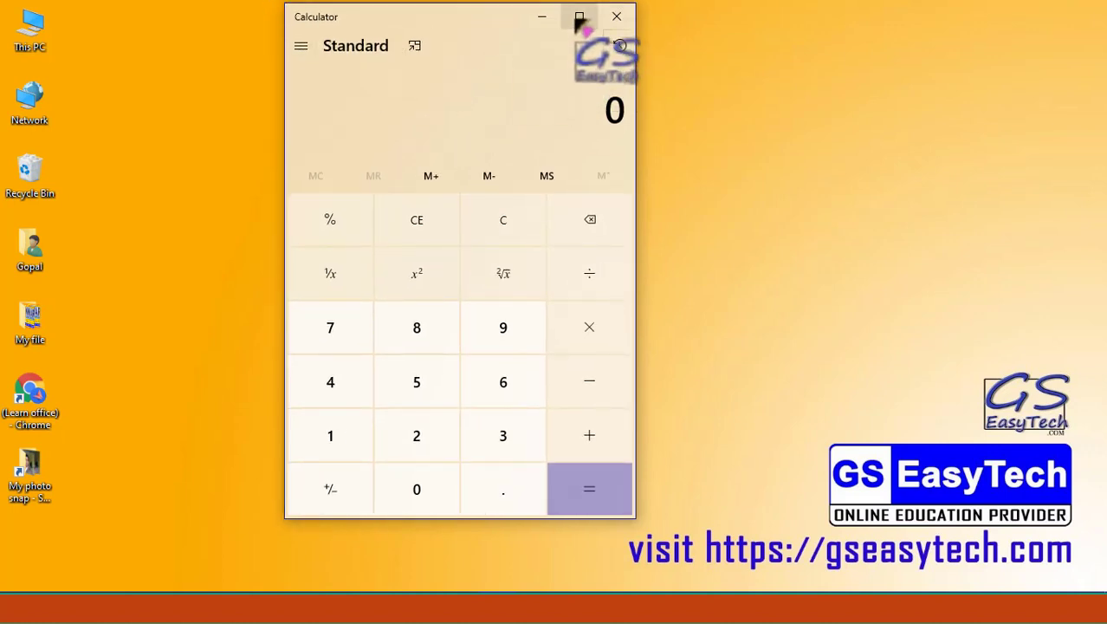
pyautogui.press('super+Up')
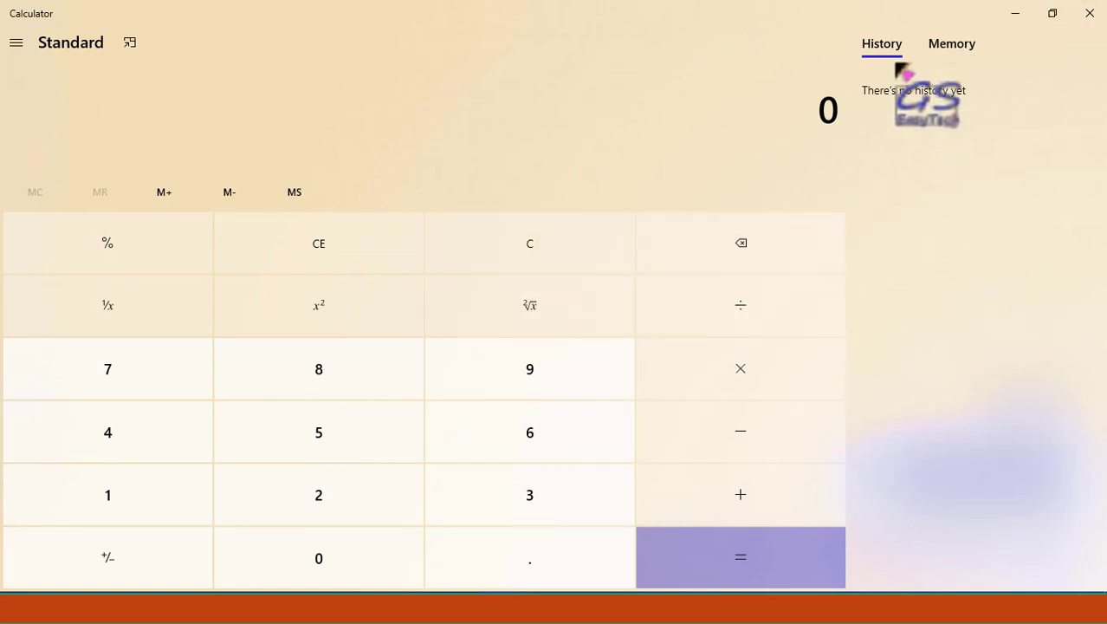
pyautogui.click(951, 45)
pyautogui.click(898, 49)
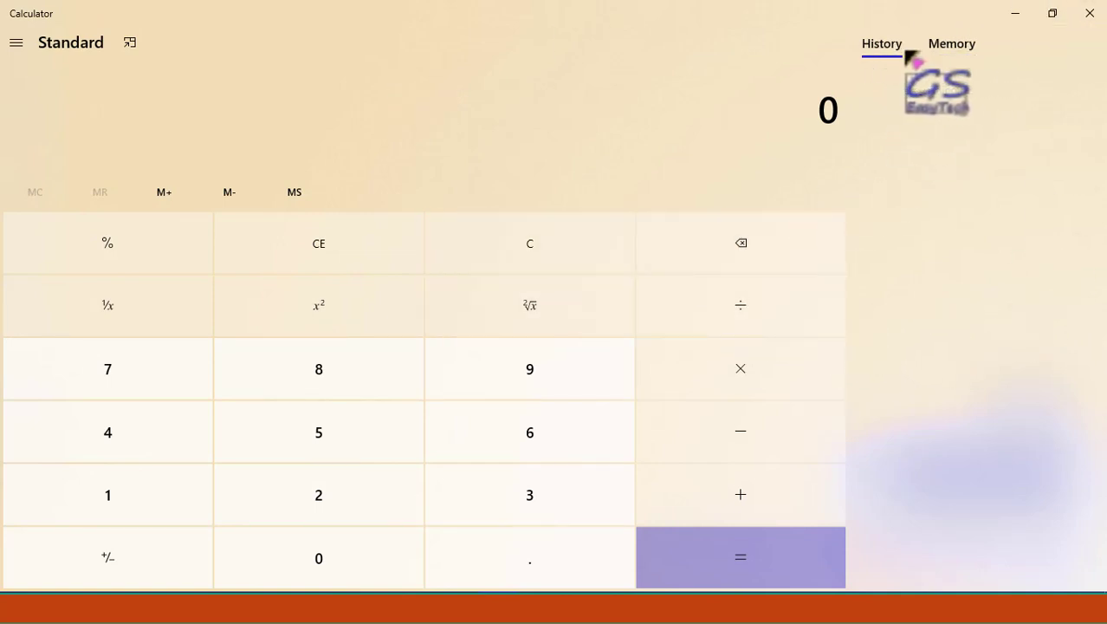
pyautogui.click(948, 48)
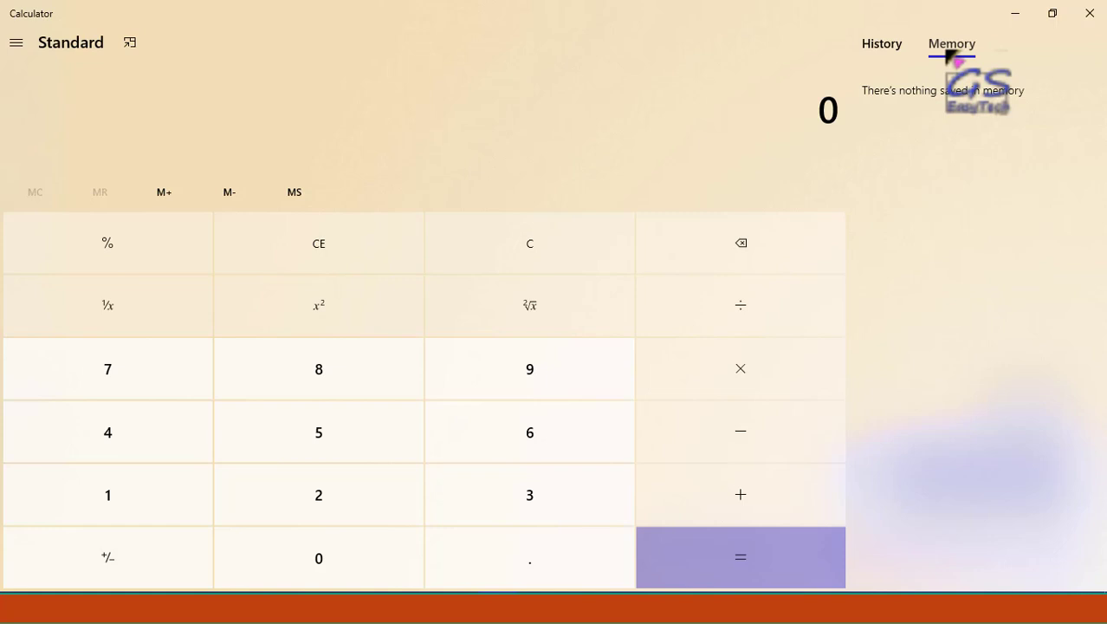
# - Restore the calculator from full screen and make its window wider
pyautogui.click(1054, 14)
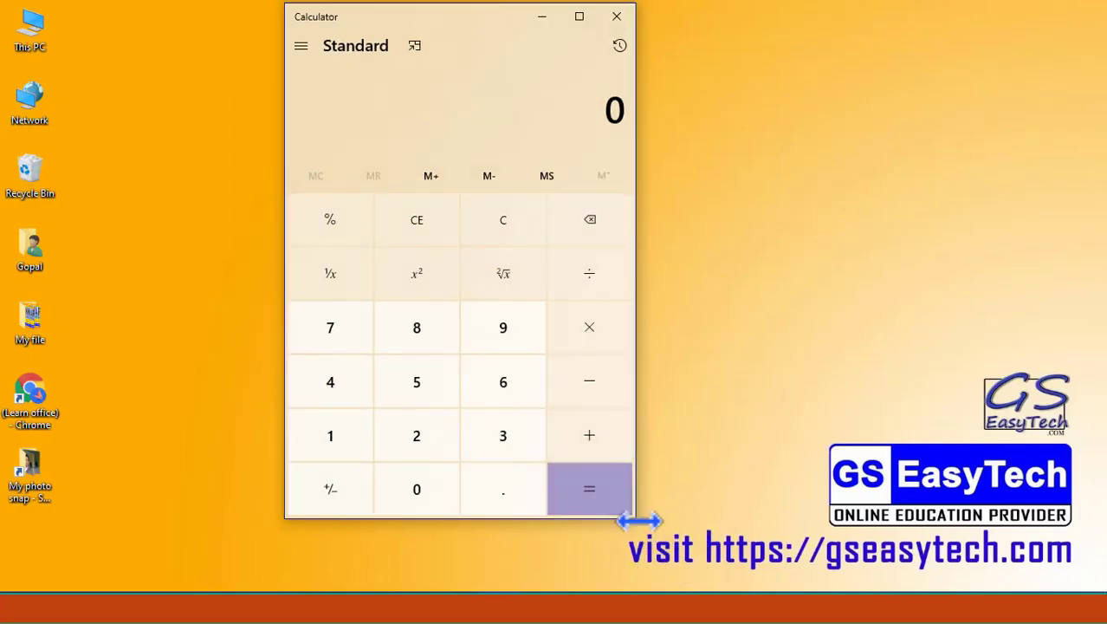
pyautogui.moveTo(642, 518); pyautogui.dragTo(706, 518)
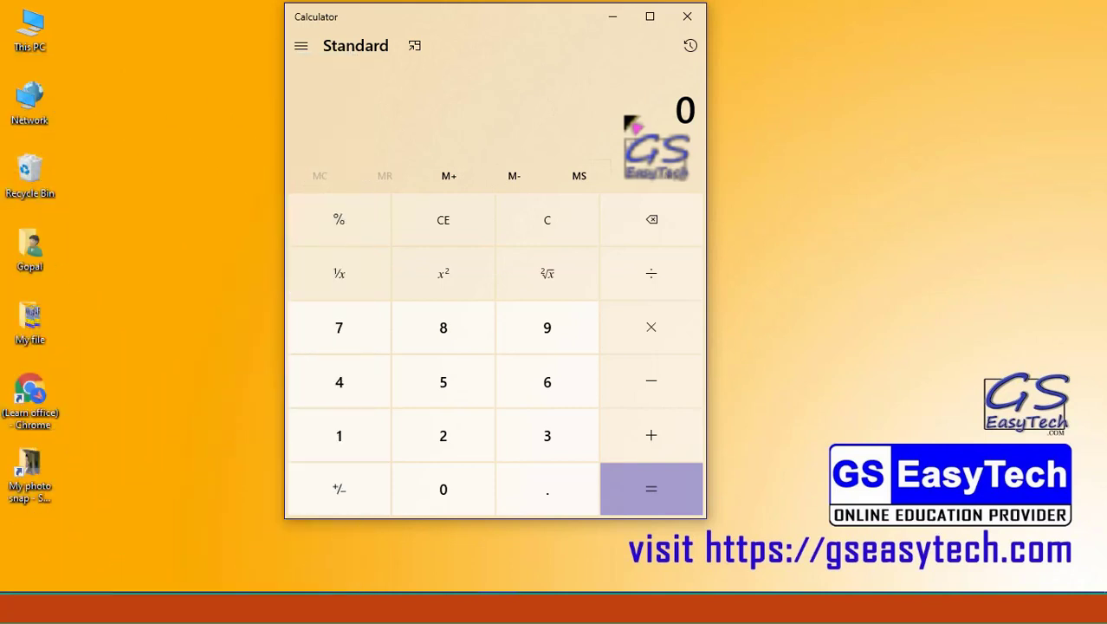
# - Calculate 12 × 2 and clear the display
pyautogui.write('12')
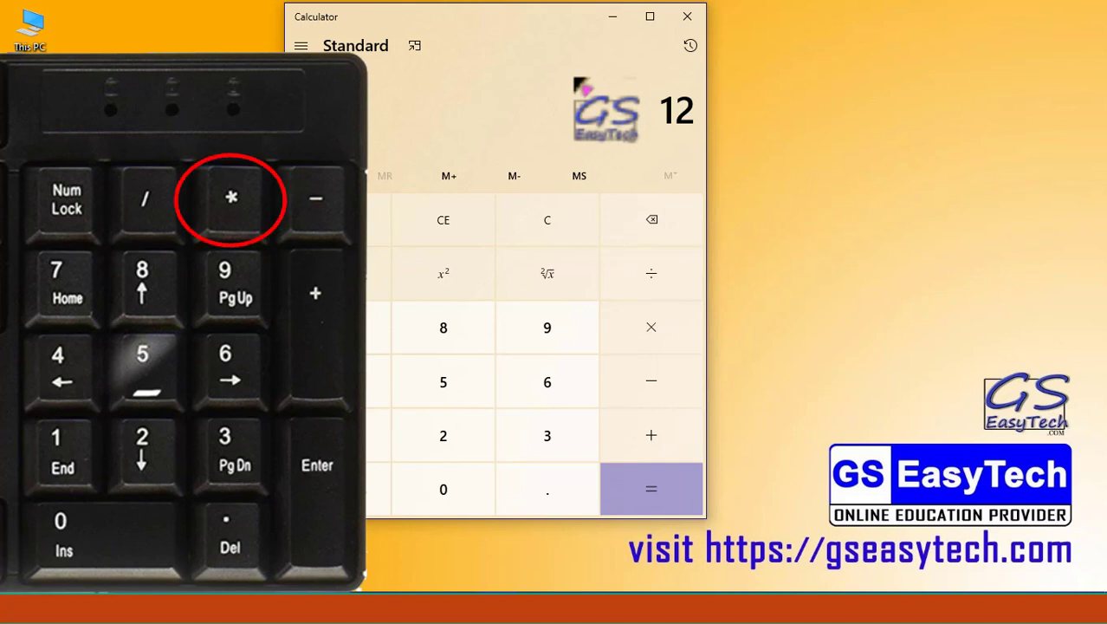
pyautogui.press('KP_Multiply')
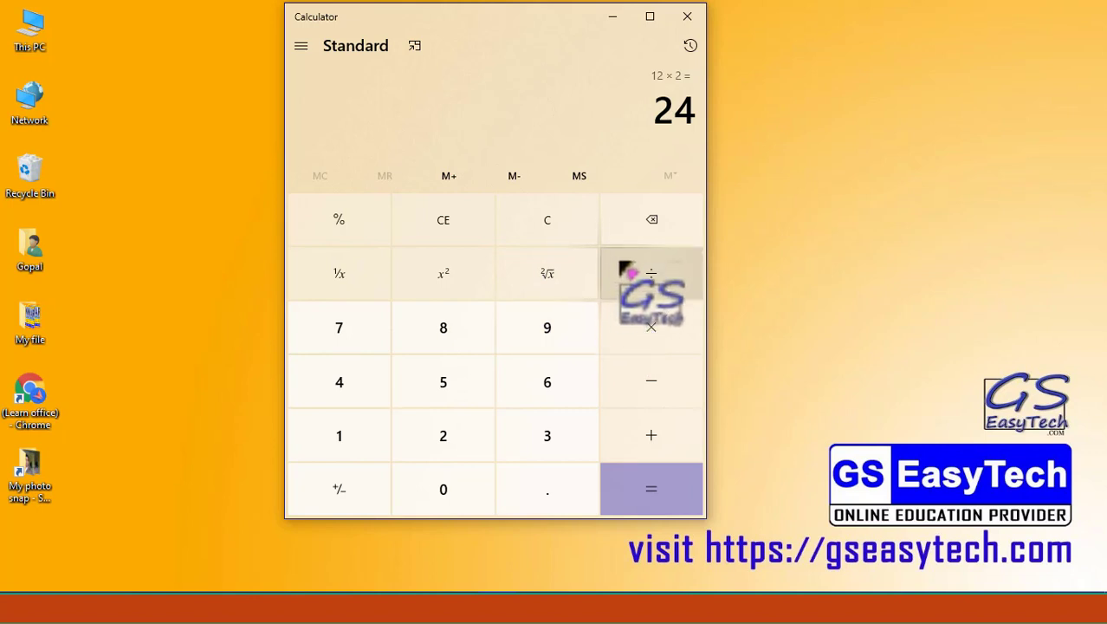
pyautogui.click(547, 208)
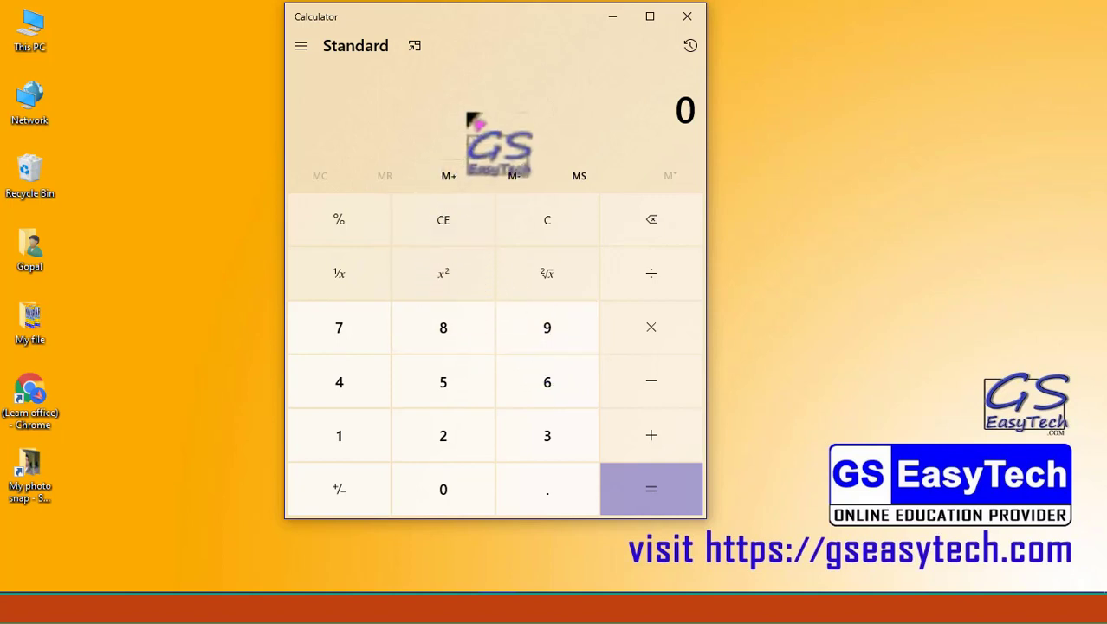
# - Calculate 5 × 10 in the standard calculator
pyautogui.click(447, 391)
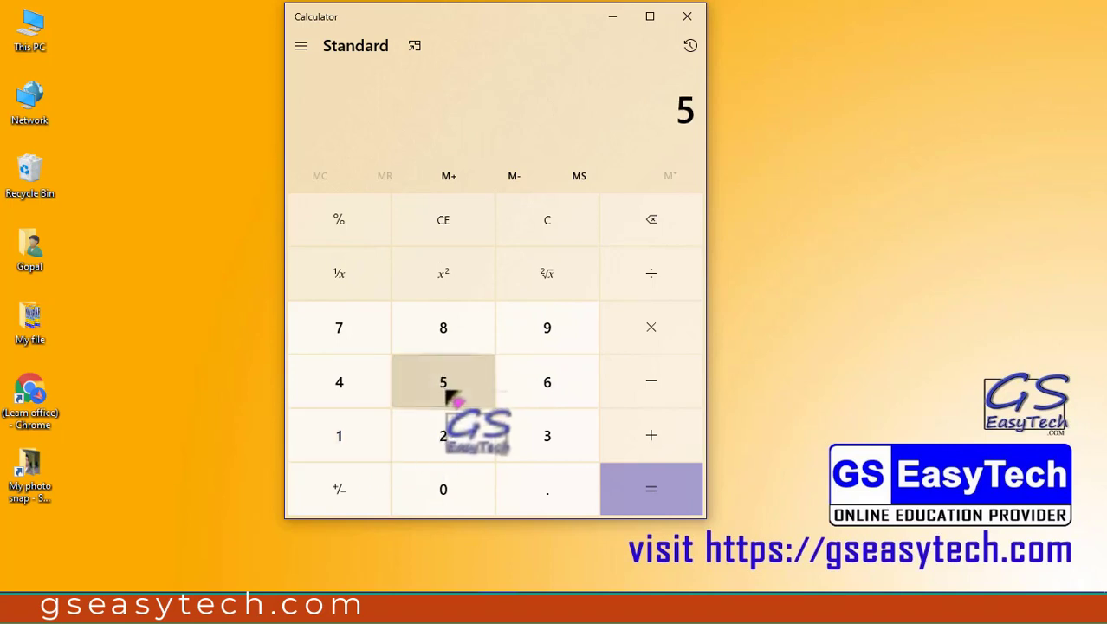
pyautogui.click(658, 329)
pyautogui.click(347, 444)
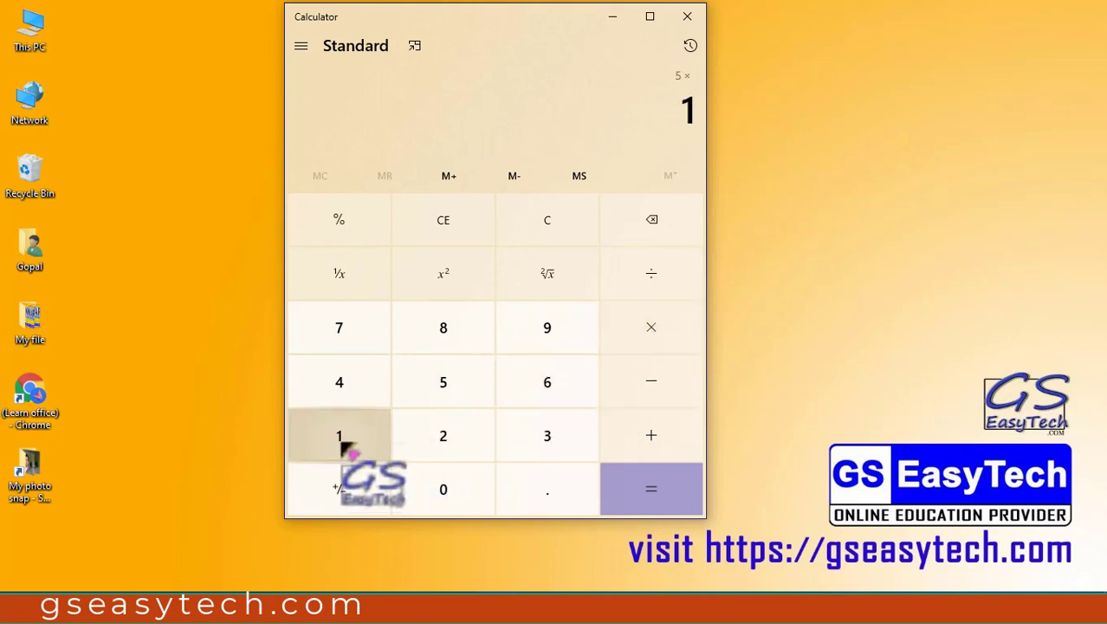
pyautogui.click(451, 487)
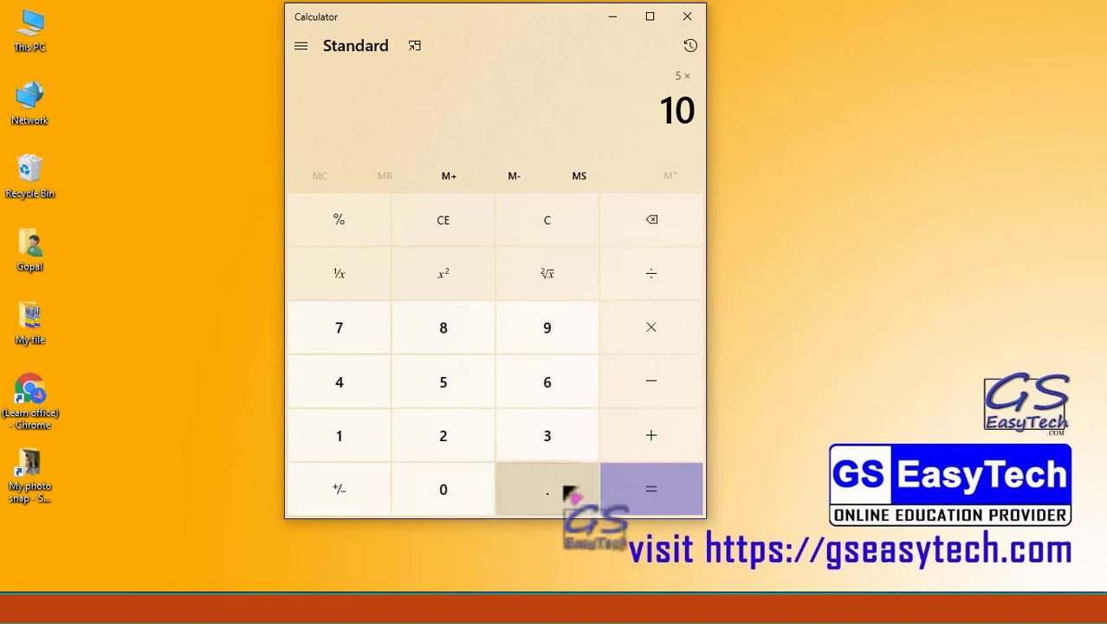
pyautogui.click(656, 492)
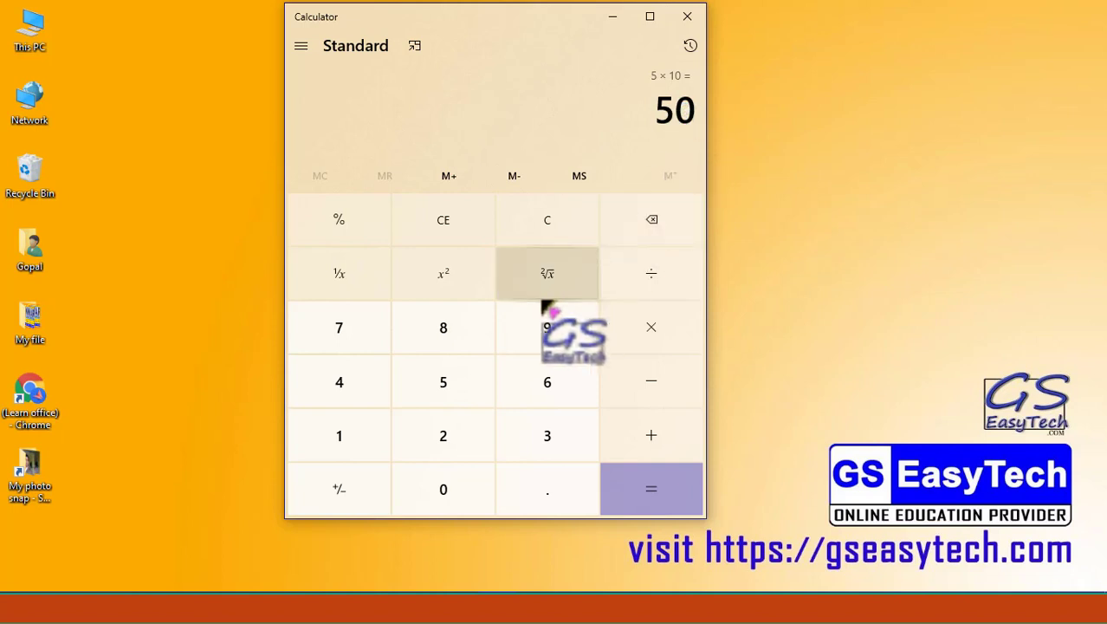
# - Calculate the same product with the factors swapped, 10 × 5
pyautogui.click(351, 434)
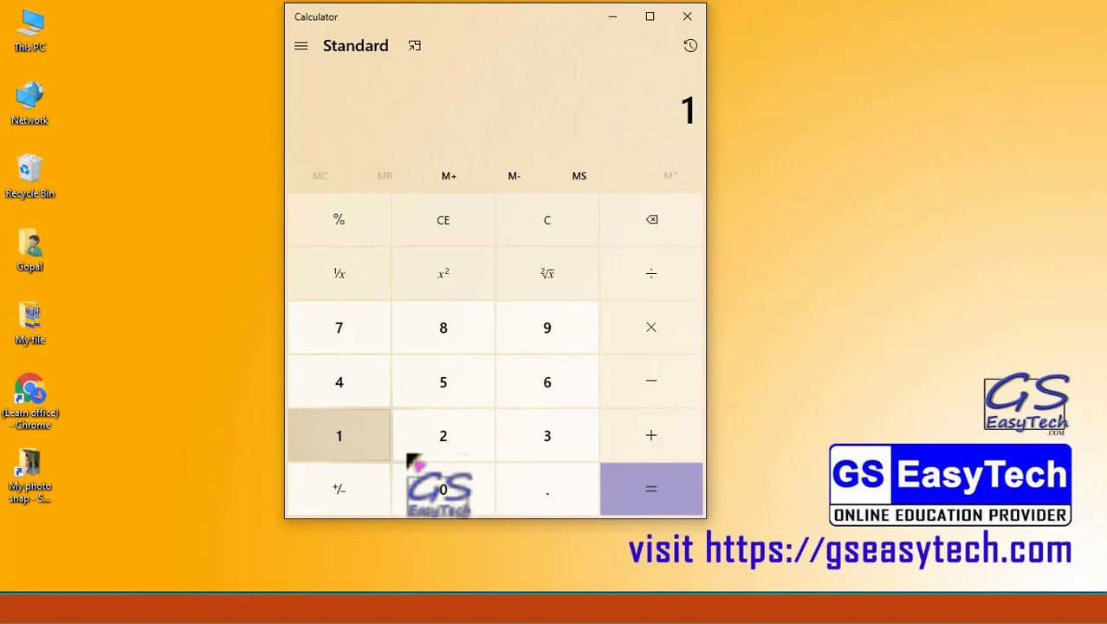
pyautogui.click(446, 485)
pyautogui.click(651, 329)
pyautogui.click(442, 395)
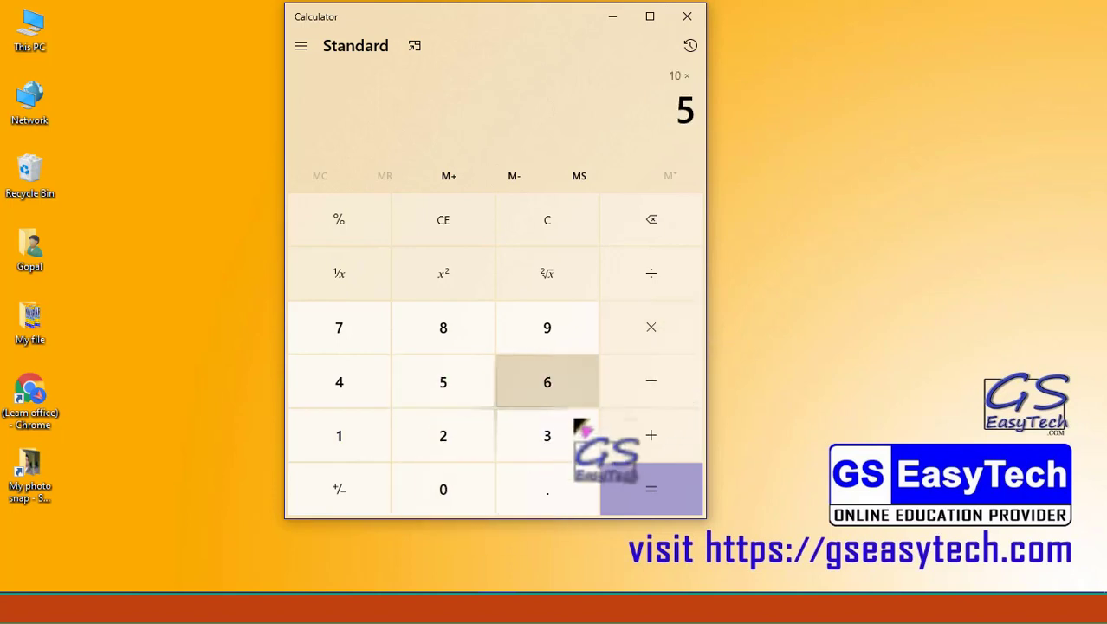
pyautogui.click(666, 494)
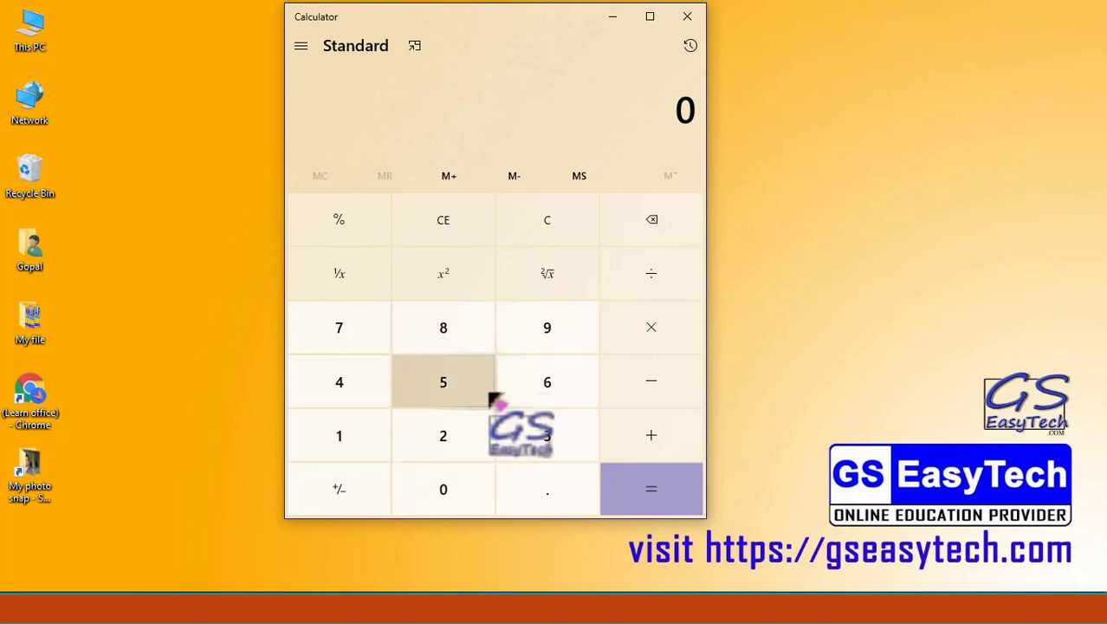
# - Calculate 5 × 6 and add the result to memory
pyautogui.click(444, 391)
pyautogui.click(663, 329)
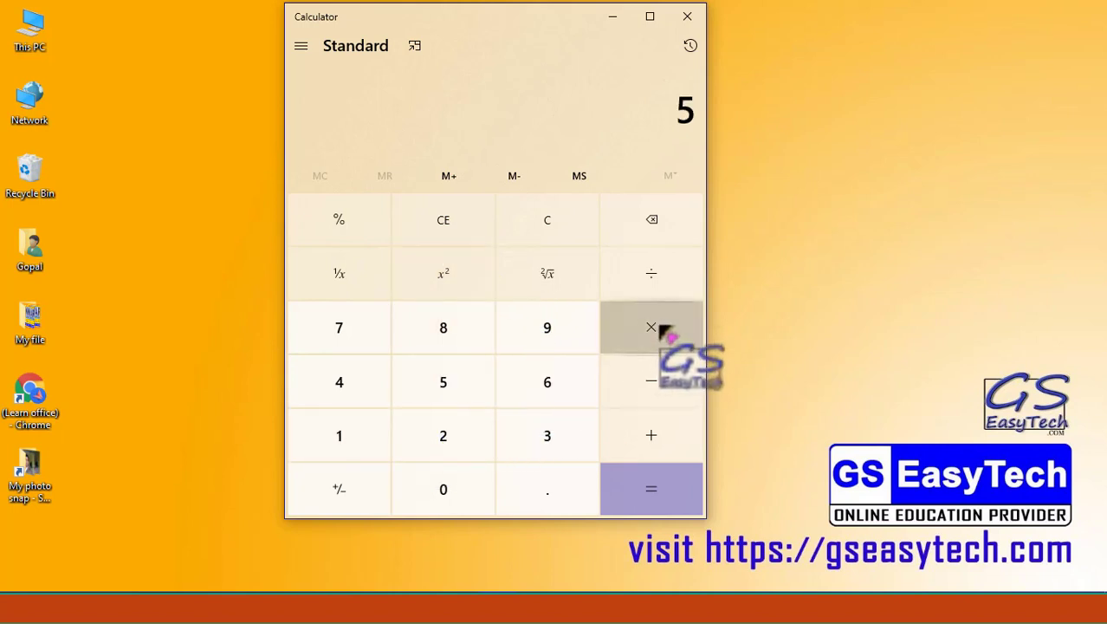
pyautogui.click(549, 388)
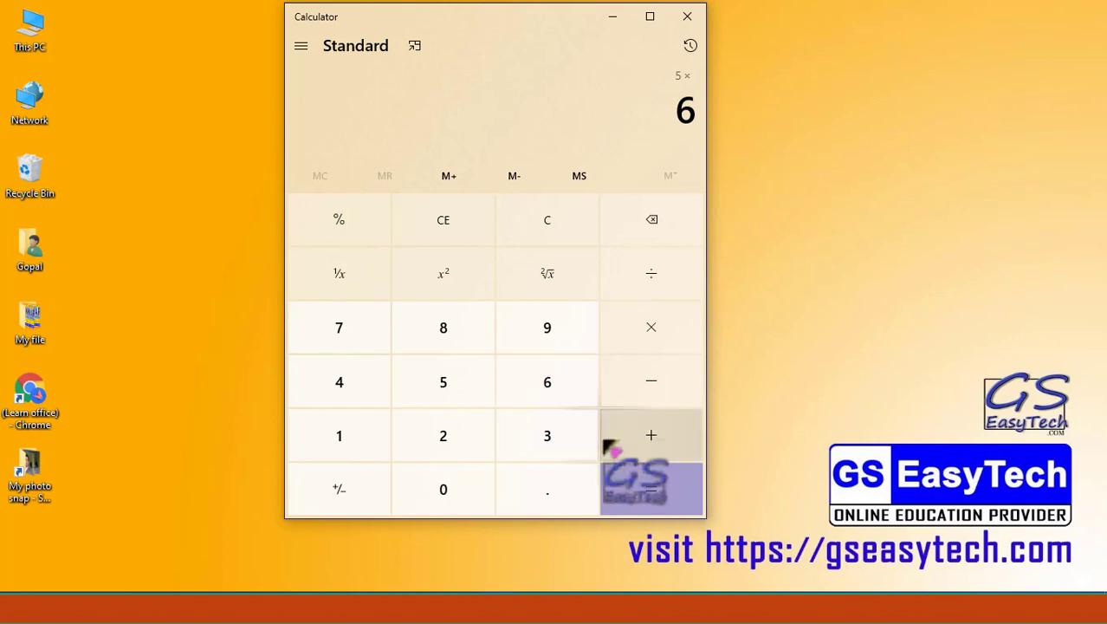
pyautogui.click(654, 495)
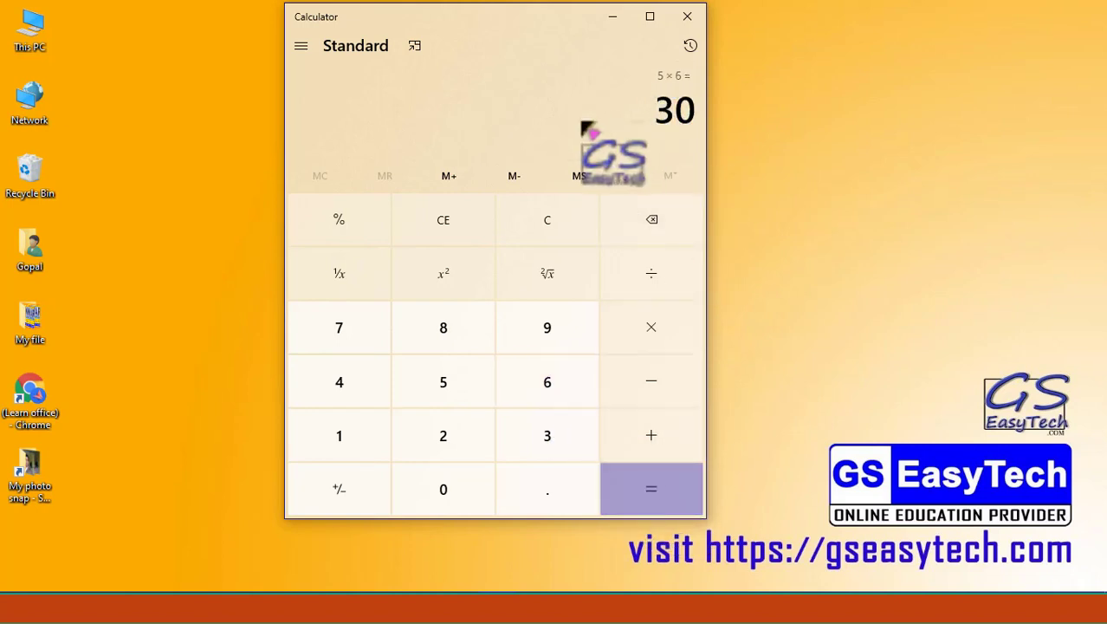
pyautogui.click(453, 176)
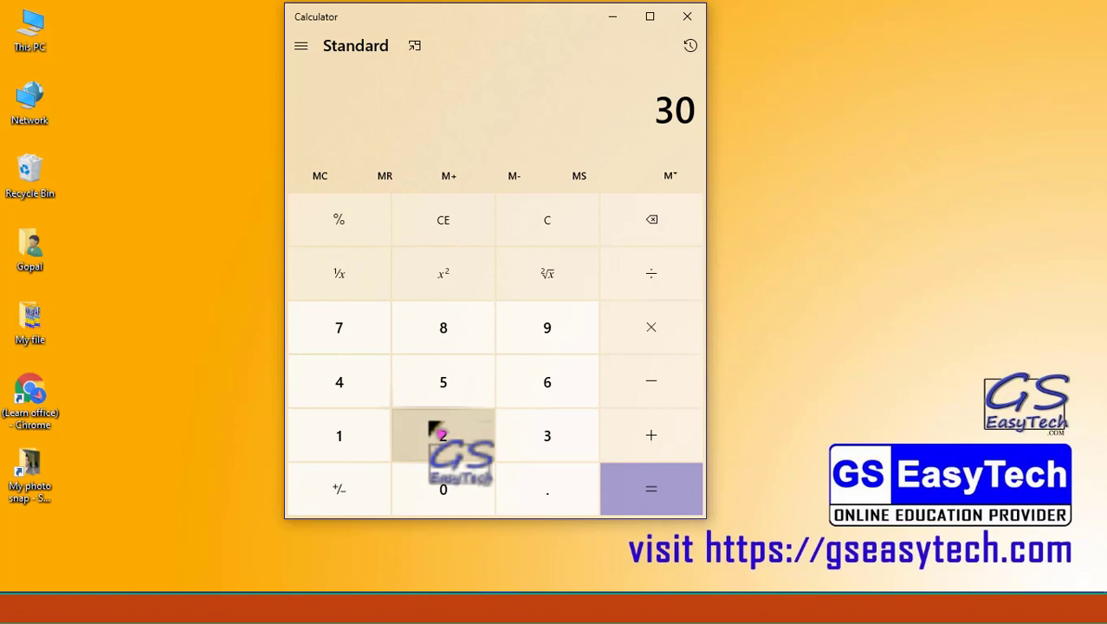
# - Calculate 12 × 2 and add the result to the value already stored in memory
pyautogui.click(349, 437)
pyautogui.click(468, 436)
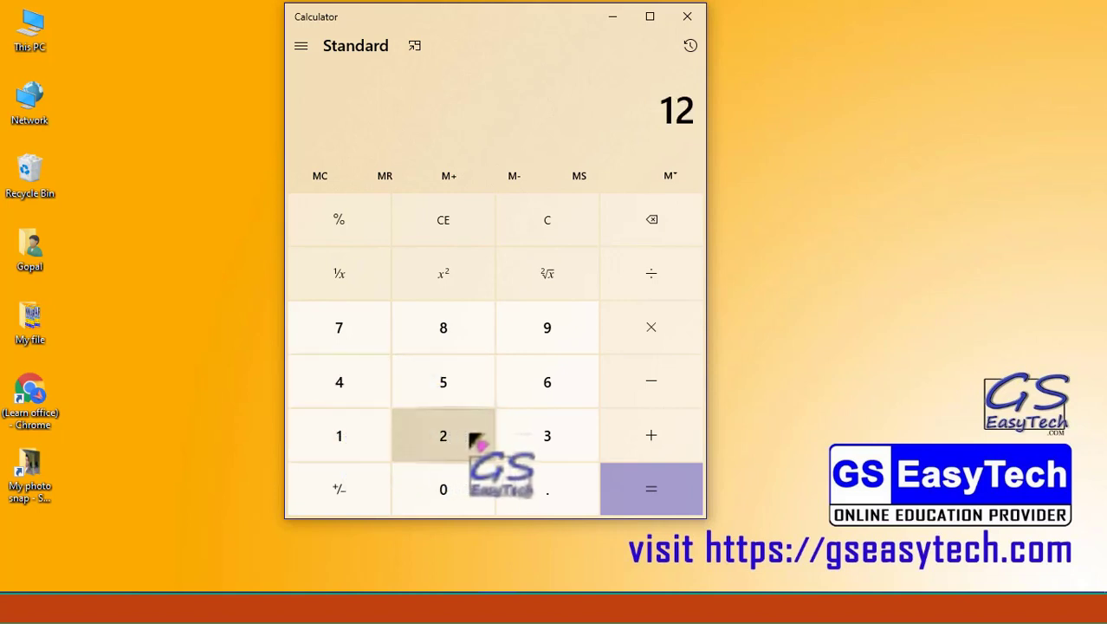
pyautogui.click(651, 334)
pyautogui.click(447, 434)
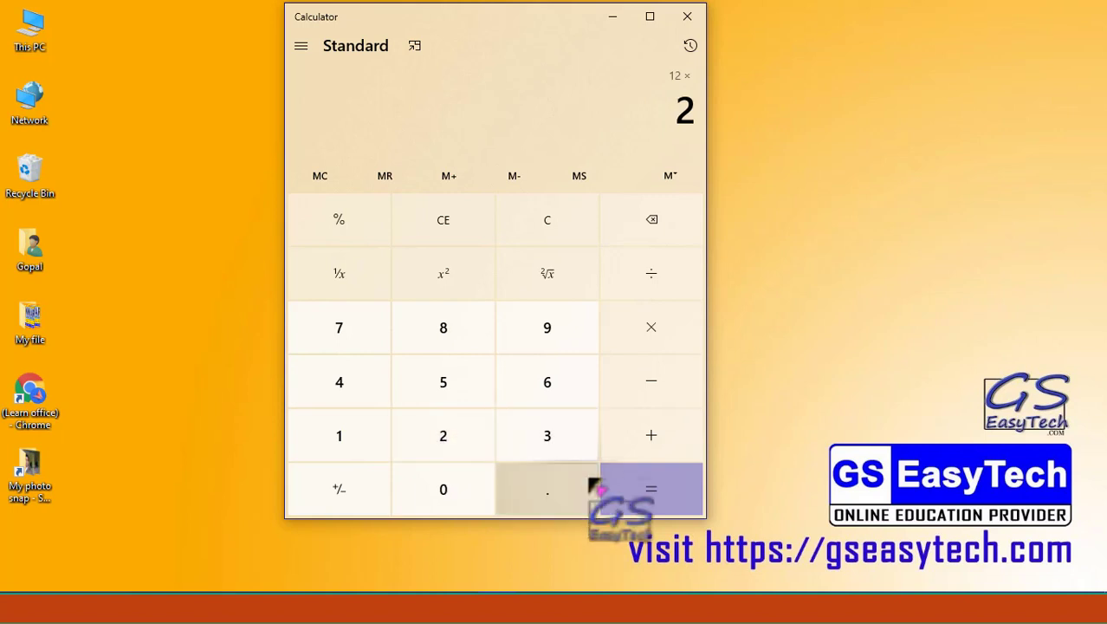
pyautogui.click(655, 491)
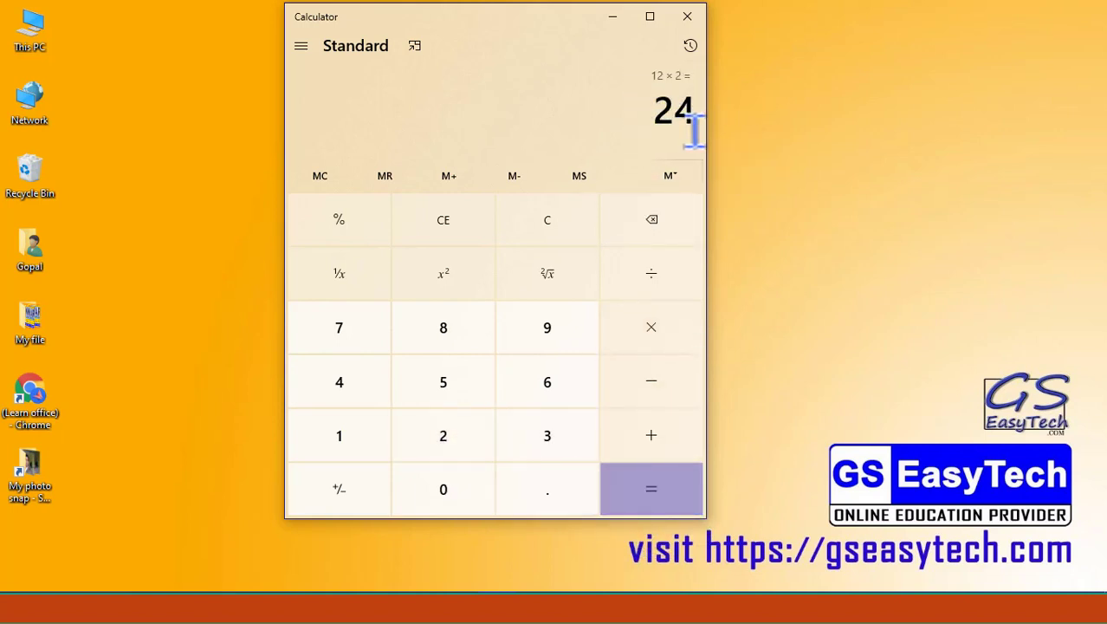
pyautogui.click(449, 176)
# - View the stored memory list, close it and recall the memory total into the display
pyautogui.click(679, 181)
pyautogui.moveTo(674, 218)
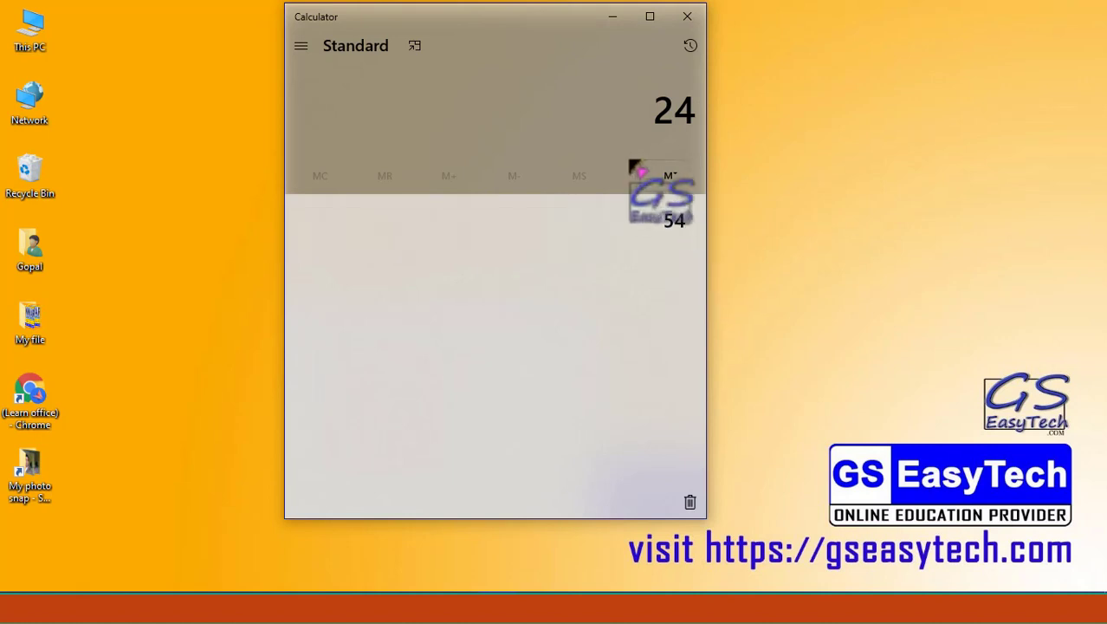
pyautogui.click(611, 106)
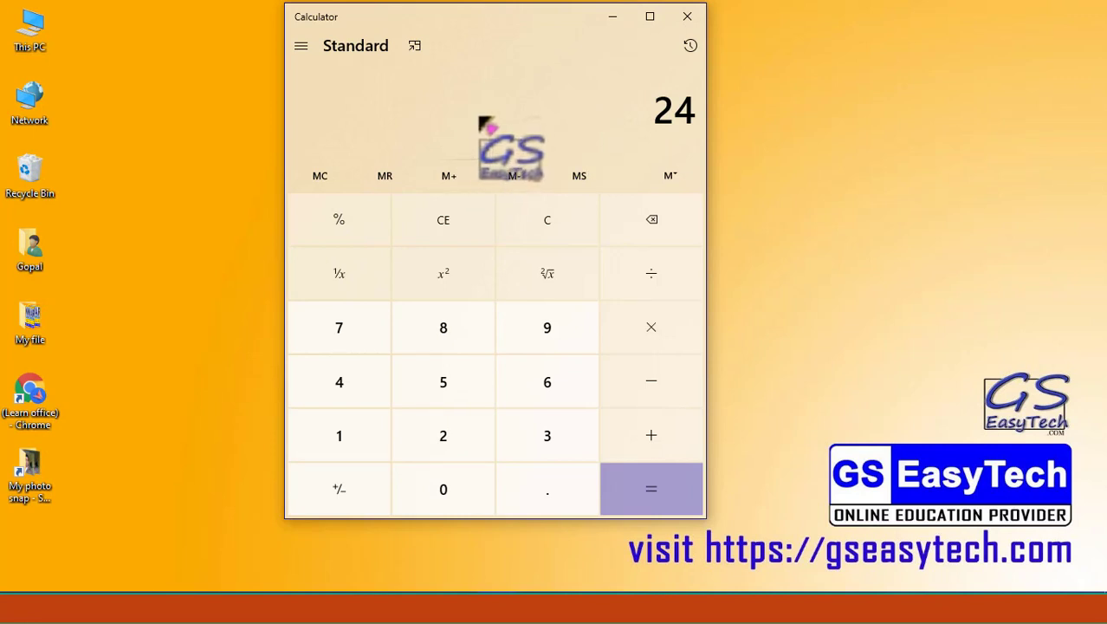
pyautogui.click(387, 178)
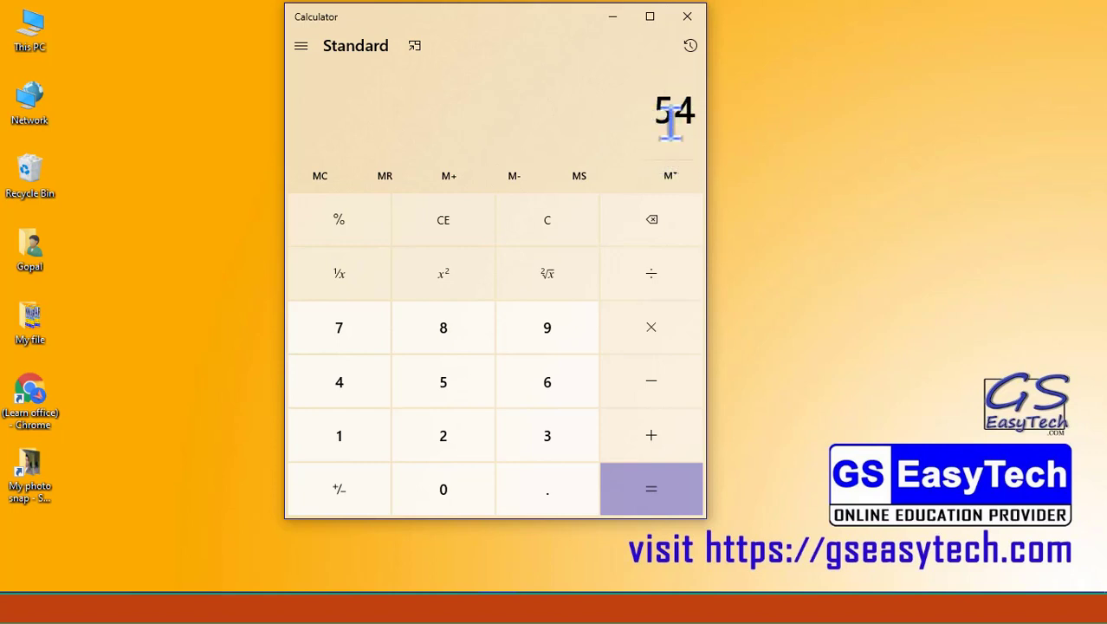
# - Calculate 2 × 3, add the result to memory and recall the accumulated total
pyautogui.click(442, 442)
pyautogui.click(658, 331)
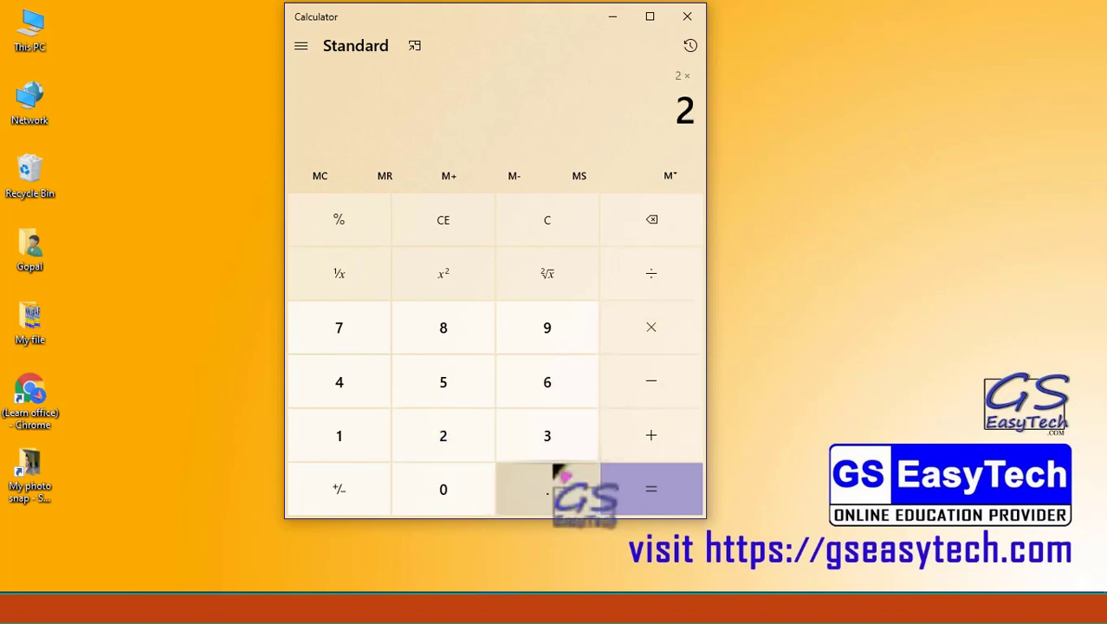
pyautogui.click(583, 457)
pyautogui.click(643, 489)
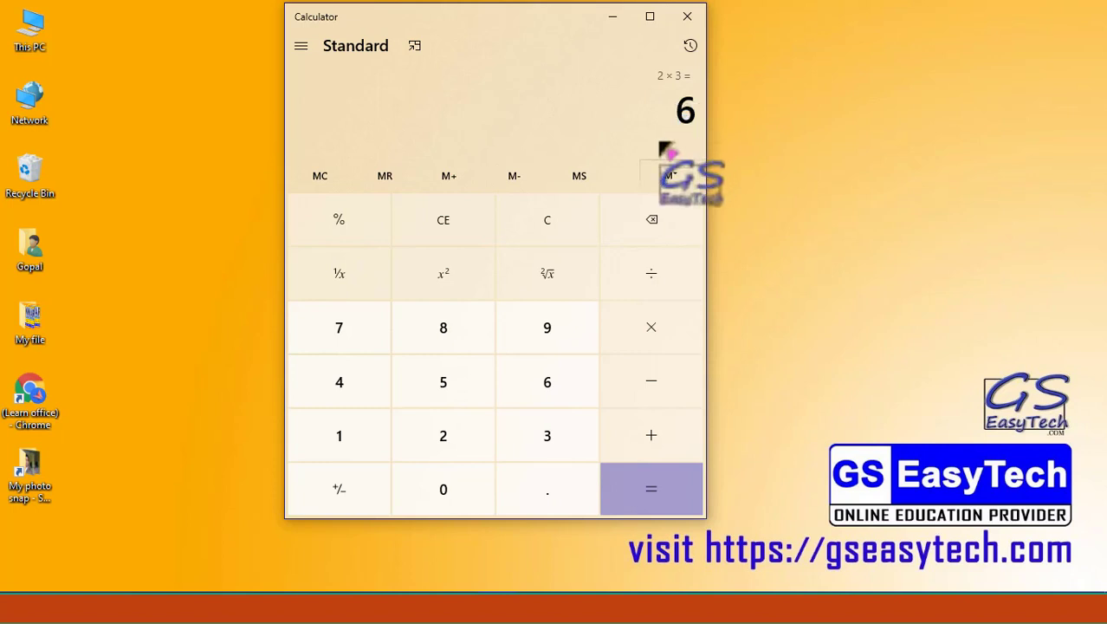
pyautogui.click(449, 176)
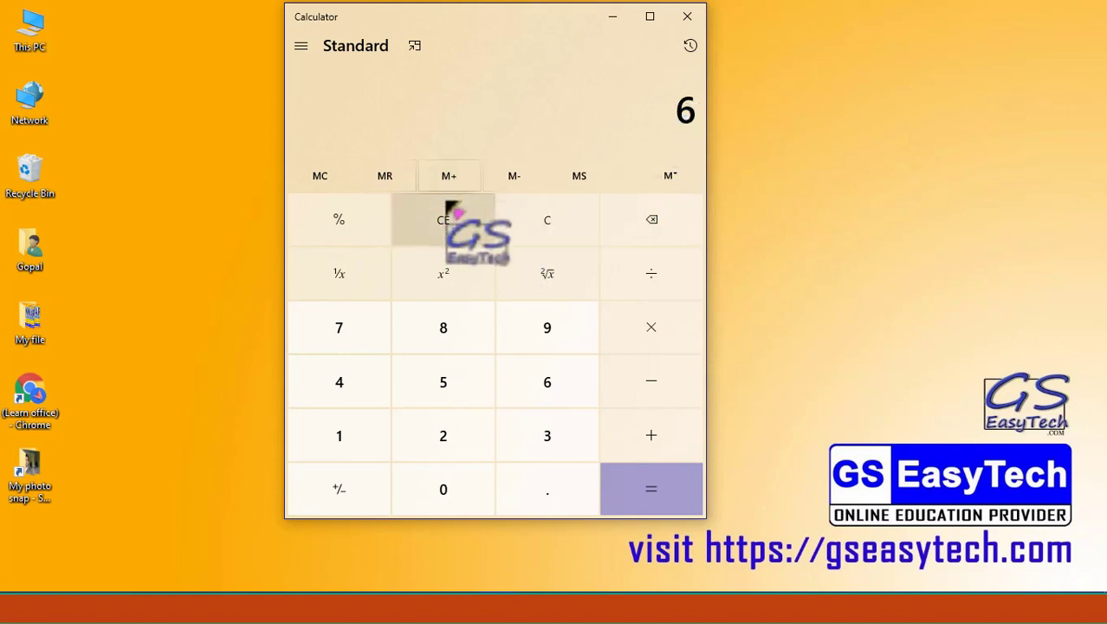
pyautogui.press('0')
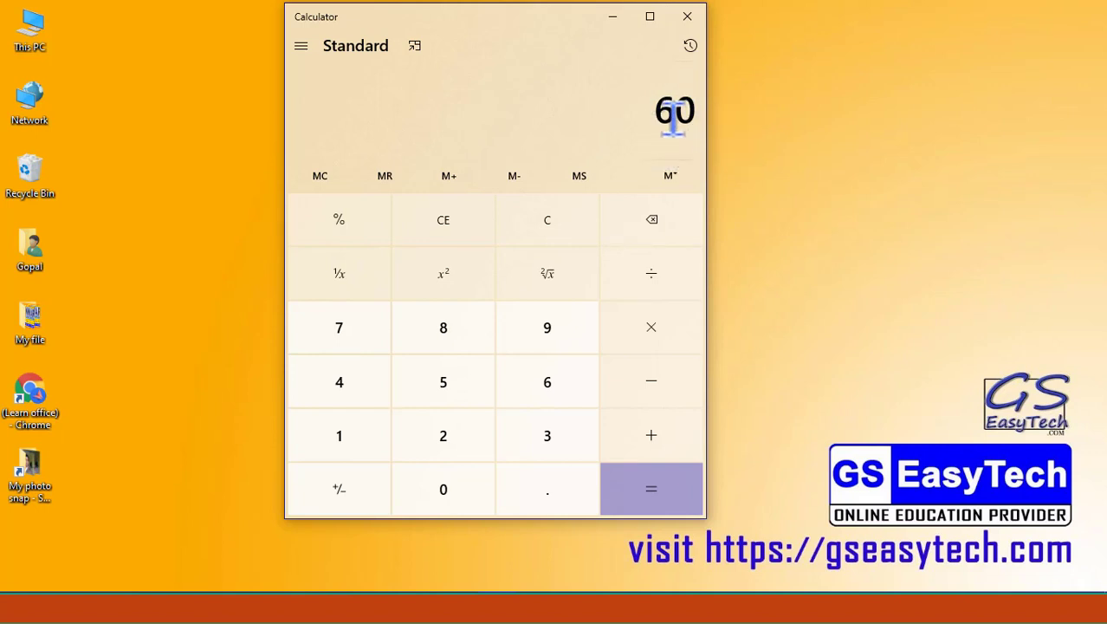
# - Clear all values stored in the calculator's memory
pyautogui.click(320, 177)
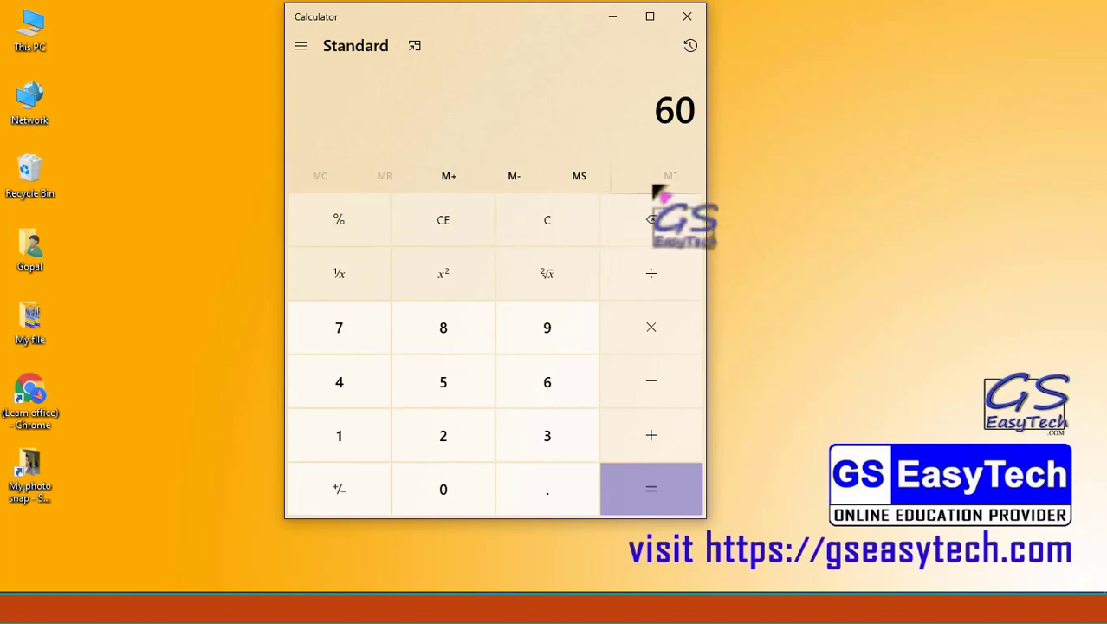
pyautogui.moveTo(296, 161); pyautogui.dragTo(412, 189)
pyautogui.moveTo(613, 158)
pyautogui.mouseDown()
pyautogui.moveTo(669, 196)
pyautogui.moveTo(676, 186)
pyautogui.mouseUp()
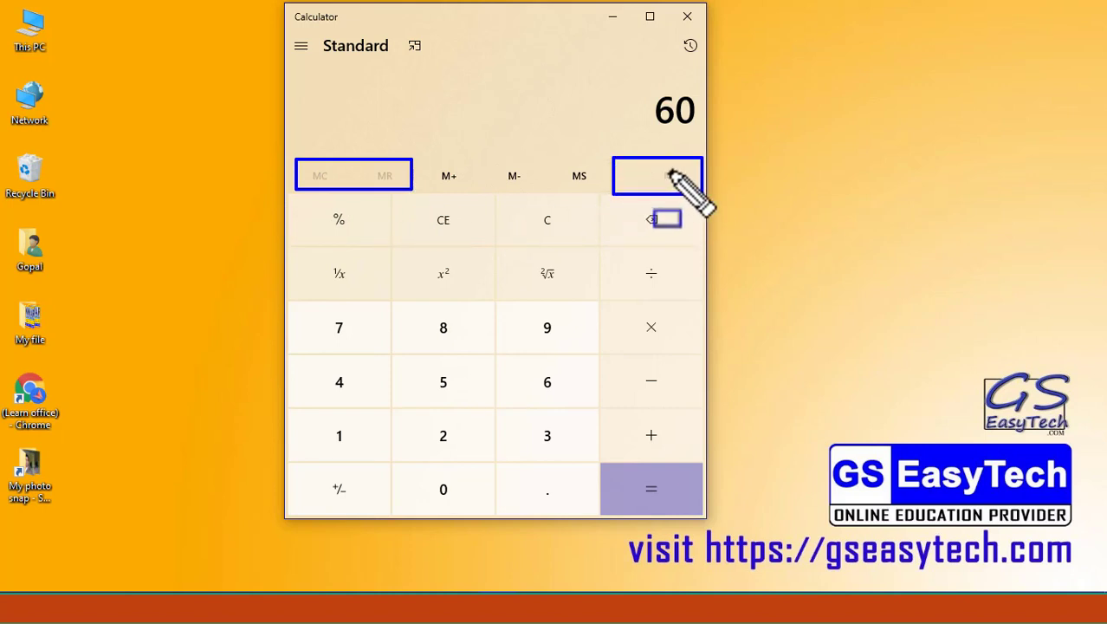
pyautogui.press('Escape')
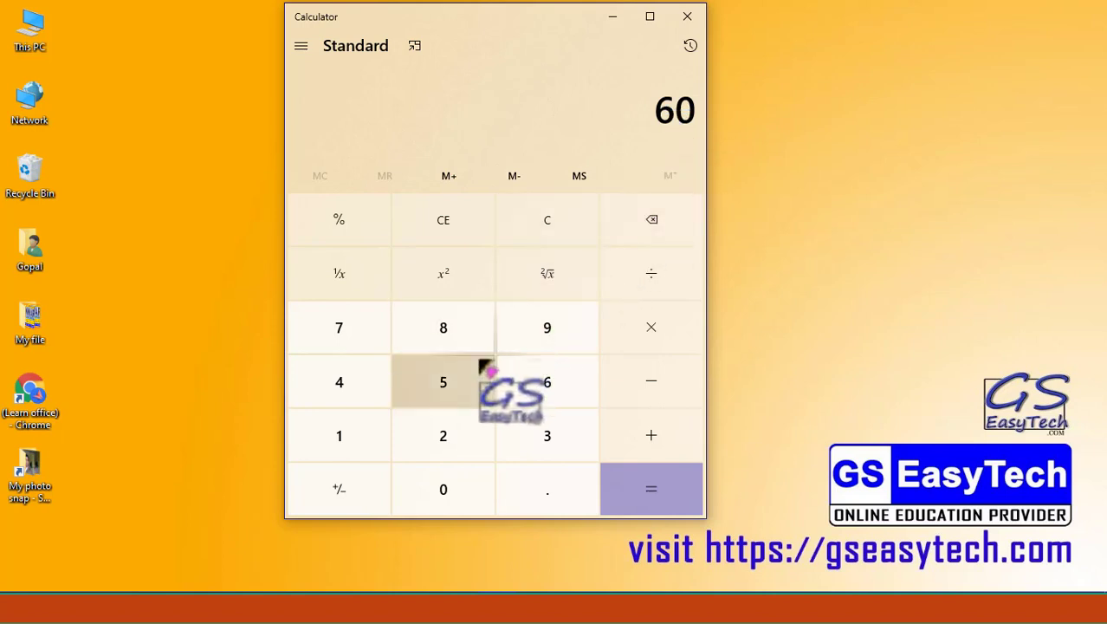
# - Add the displayed 60 to memory, then subtract 5 from the stored value and recall the result
pyautogui.click(448, 177)
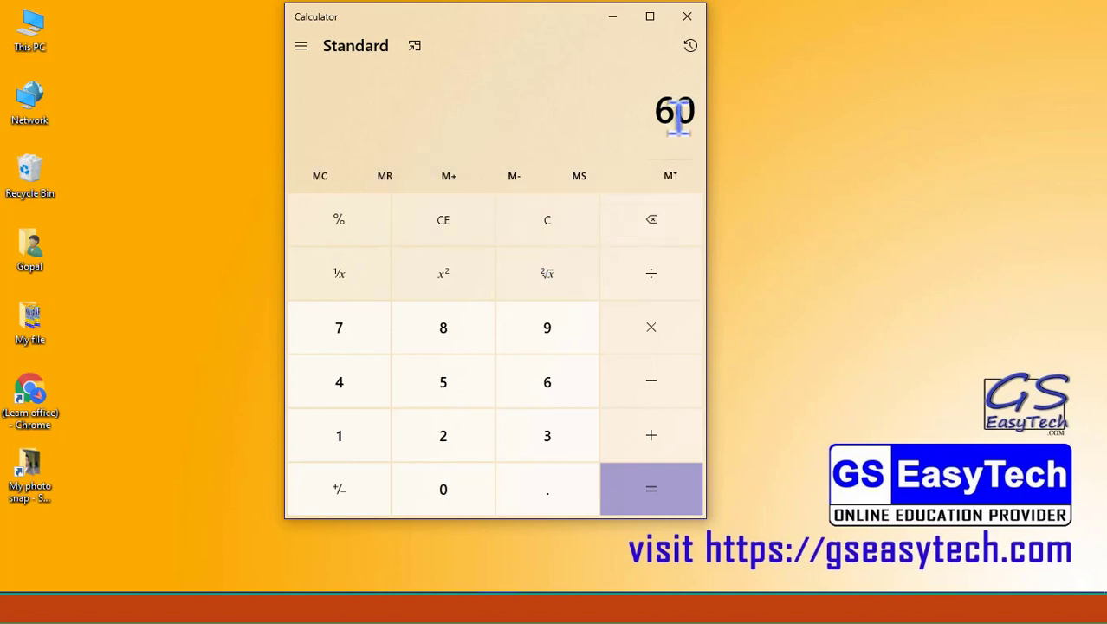
pyautogui.click(444, 385)
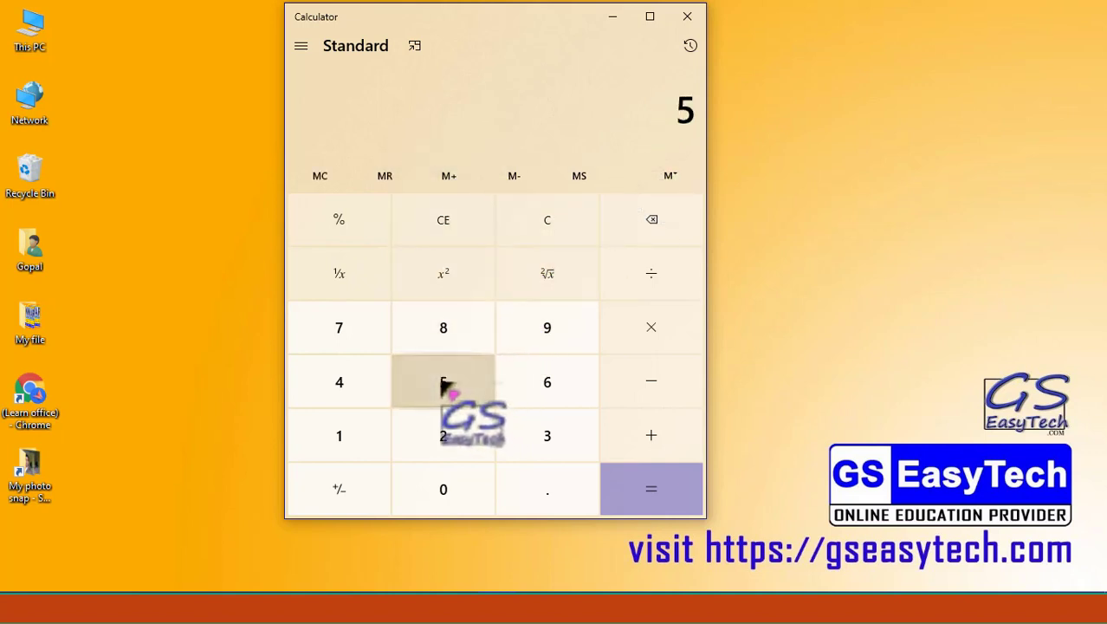
pyautogui.click(514, 182)
pyautogui.click(387, 178)
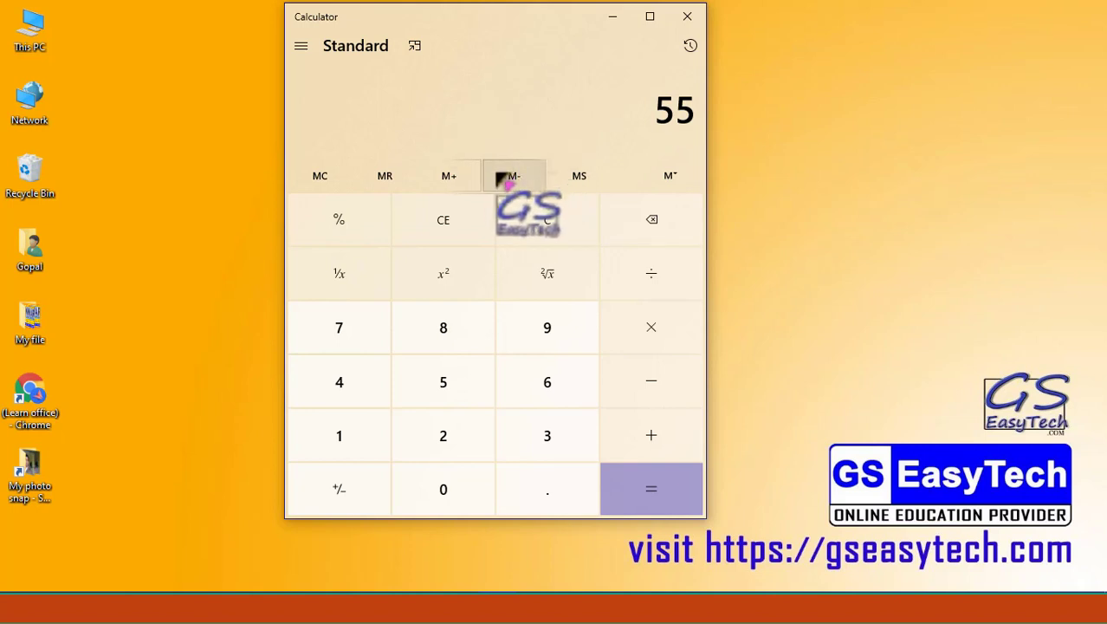
# - Clear the calculator's memory and store the displayed value of 55 as a new memory entry
pyautogui.click(320, 179)
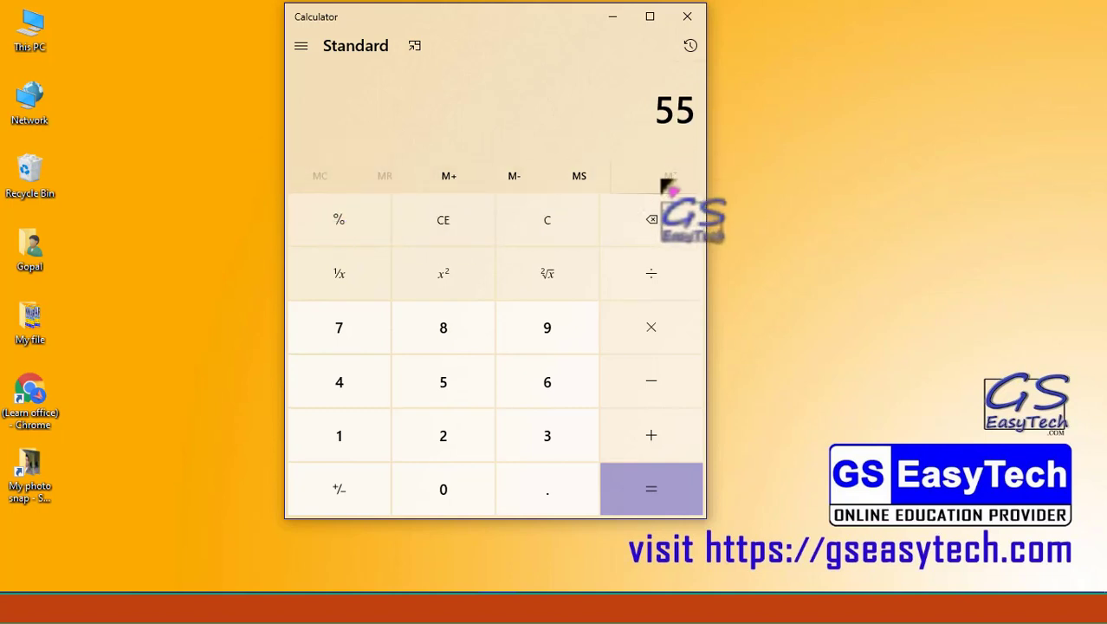
pyautogui.click(586, 180)
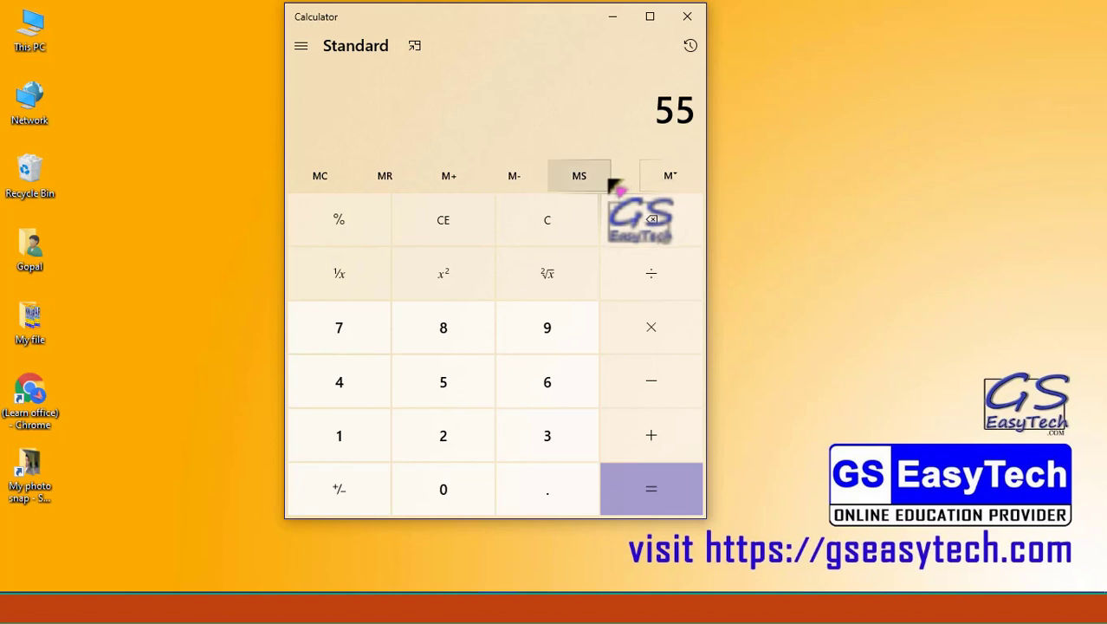
# - Switch the calculator to Date Calculation mode and choose Difference between dates
pyautogui.click(302, 47)
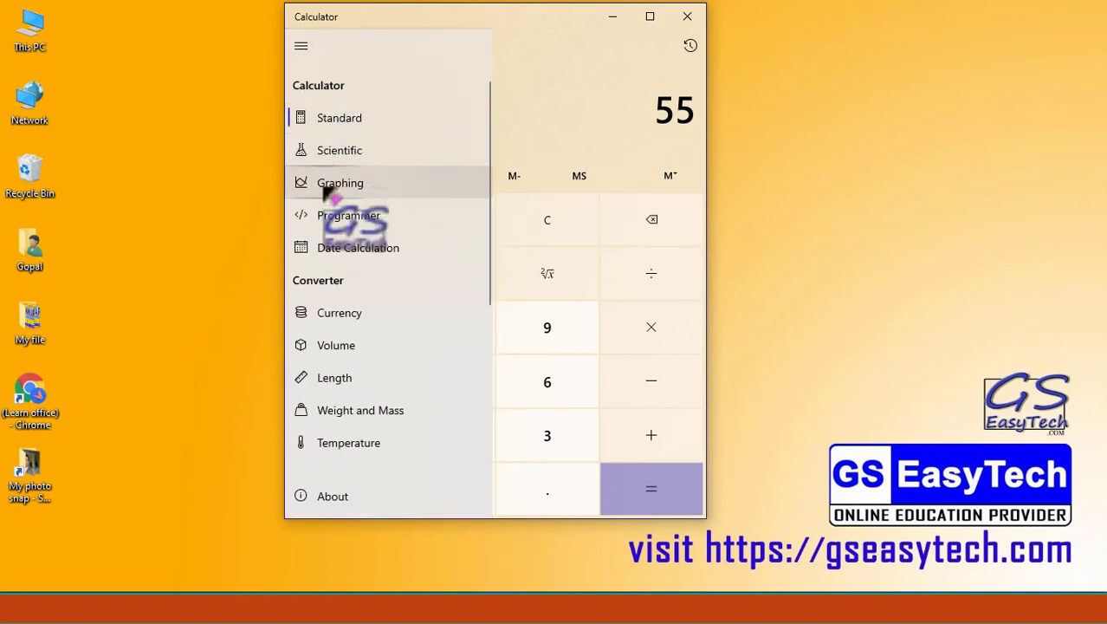
pyautogui.click(366, 249)
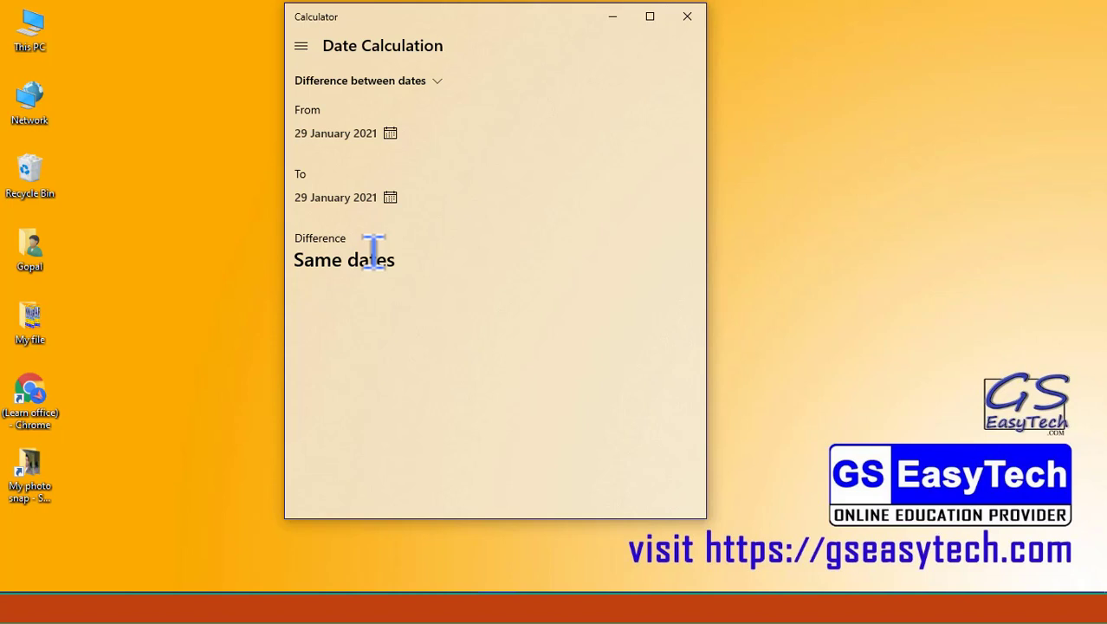
pyautogui.click(437, 82)
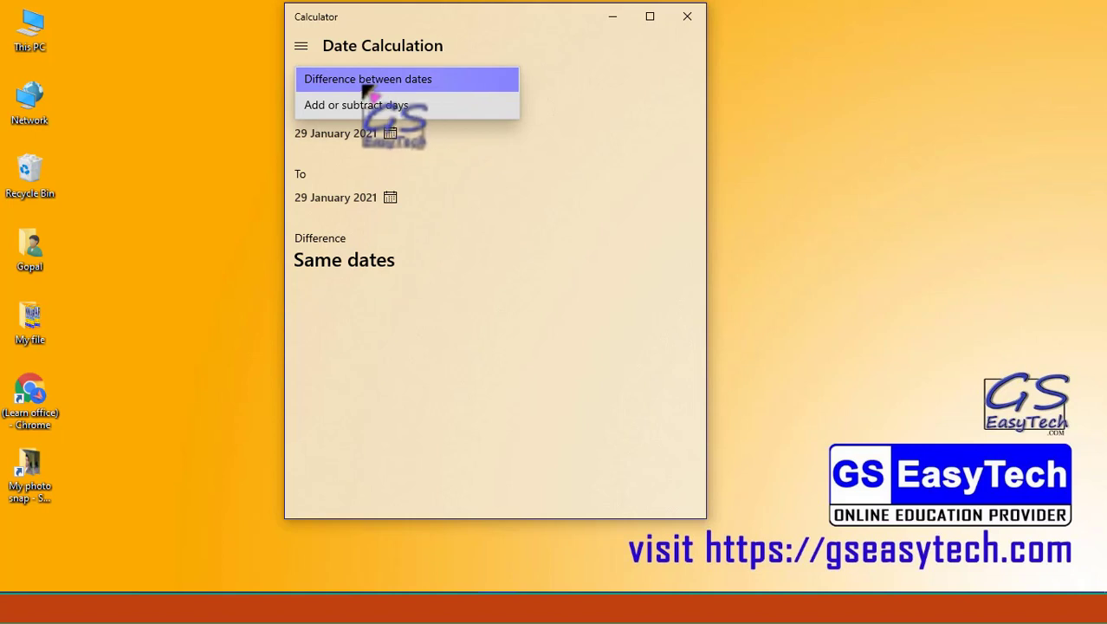
pyautogui.click(432, 81)
pyautogui.click(348, 135)
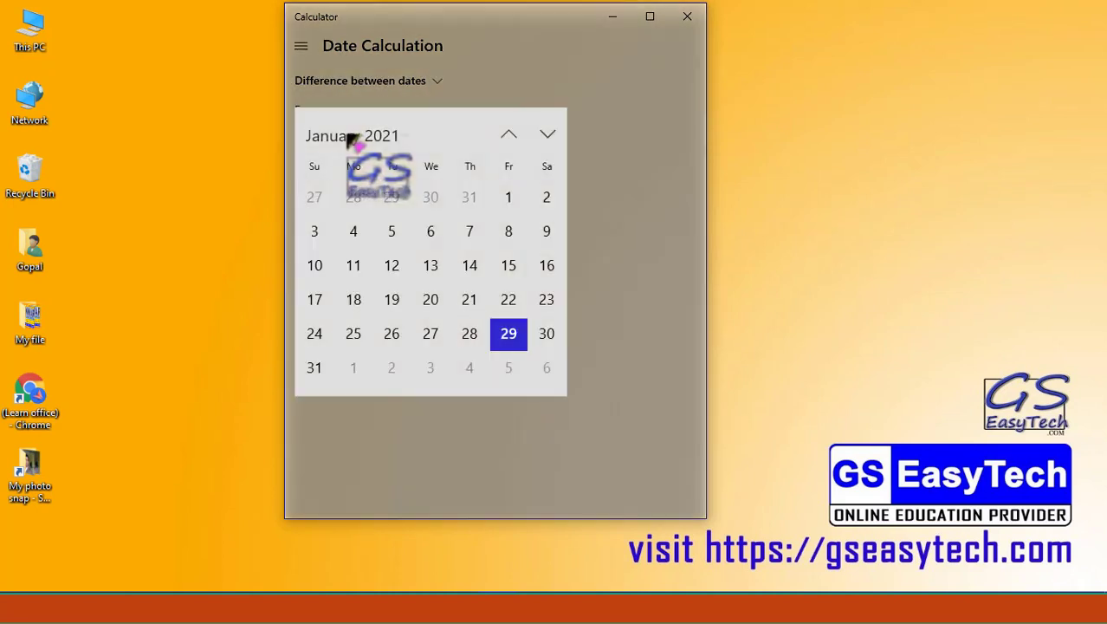
pyautogui.click(388, 136)
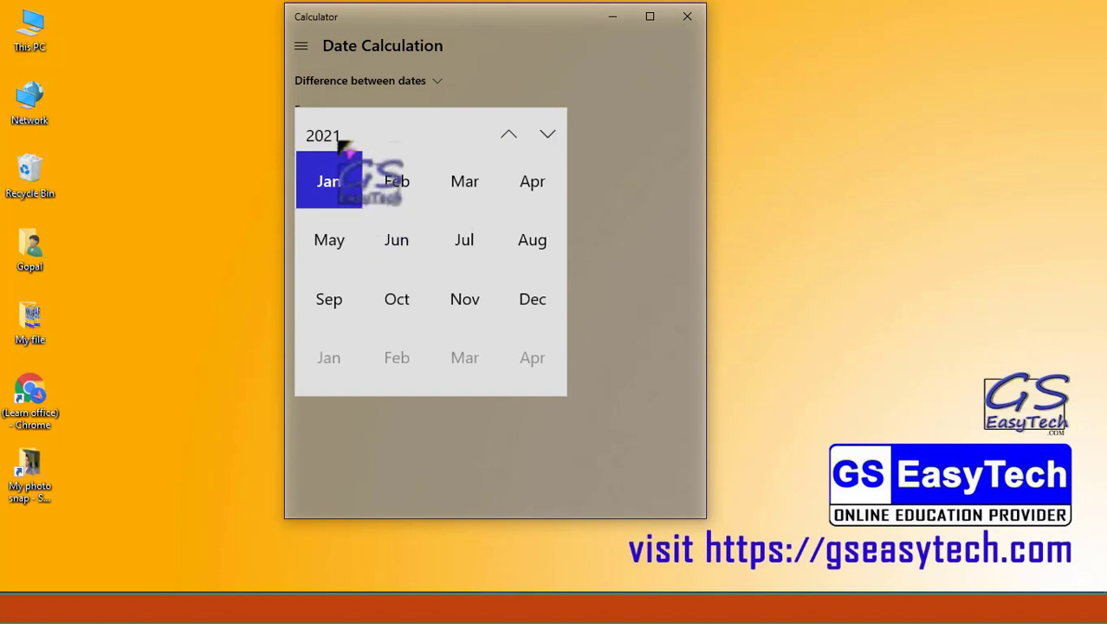
pyautogui.click(470, 78)
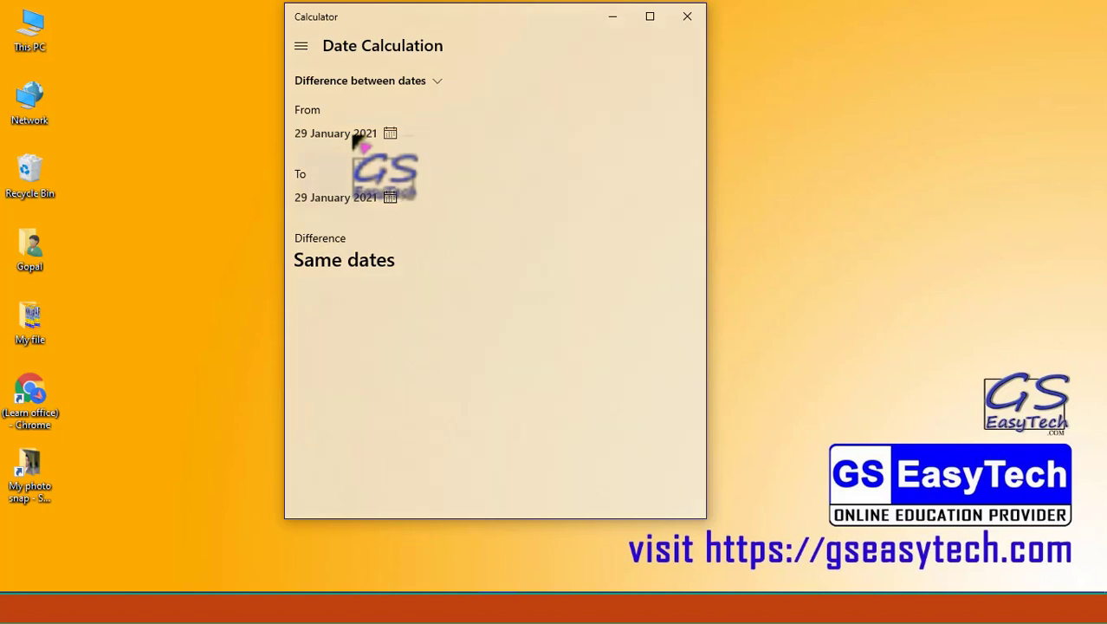
# - Set the From date of the date difference calculation to 4 June 2002
pyautogui.click(355, 139)
pyautogui.click(508, 136)
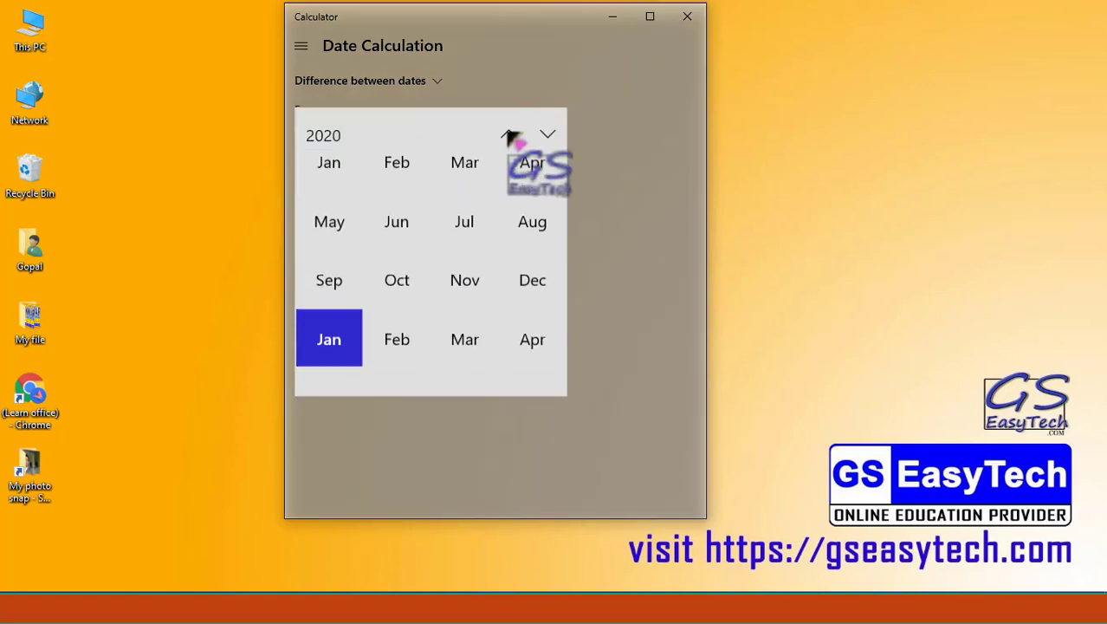
pyautogui.click(511, 137)
pyautogui.click(549, 136)
pyautogui.click(549, 137)
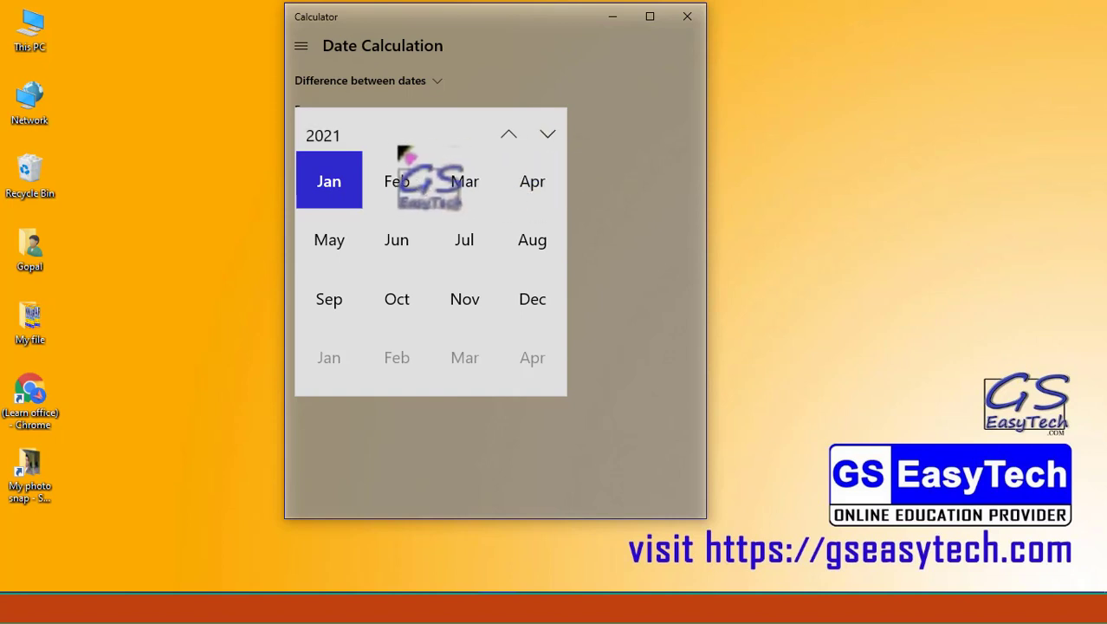
pyautogui.click(326, 137)
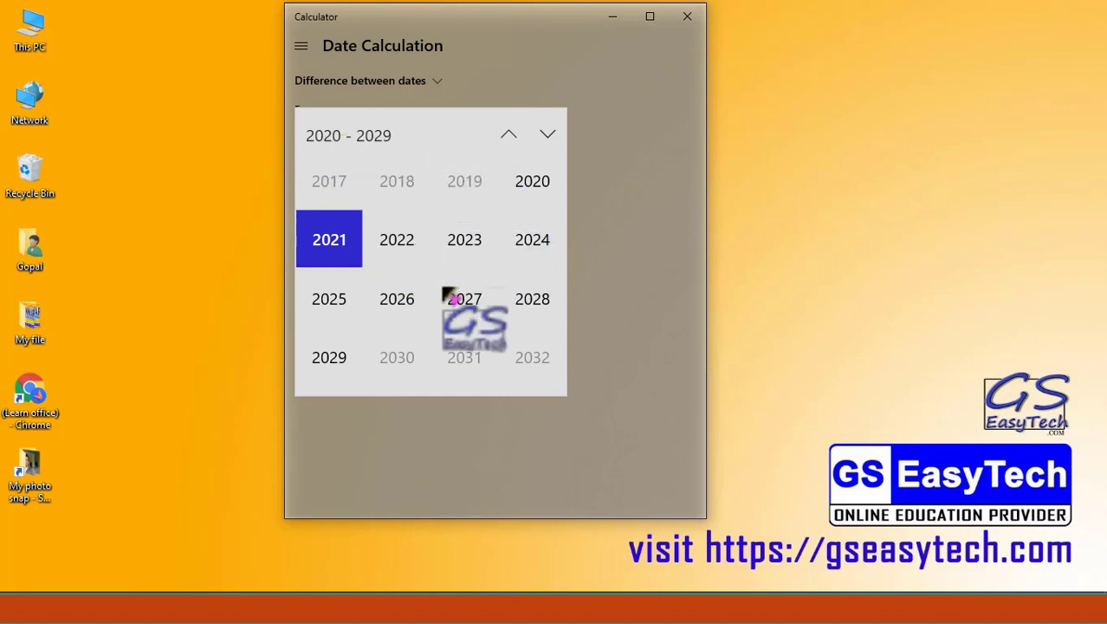
pyautogui.click(509, 135)
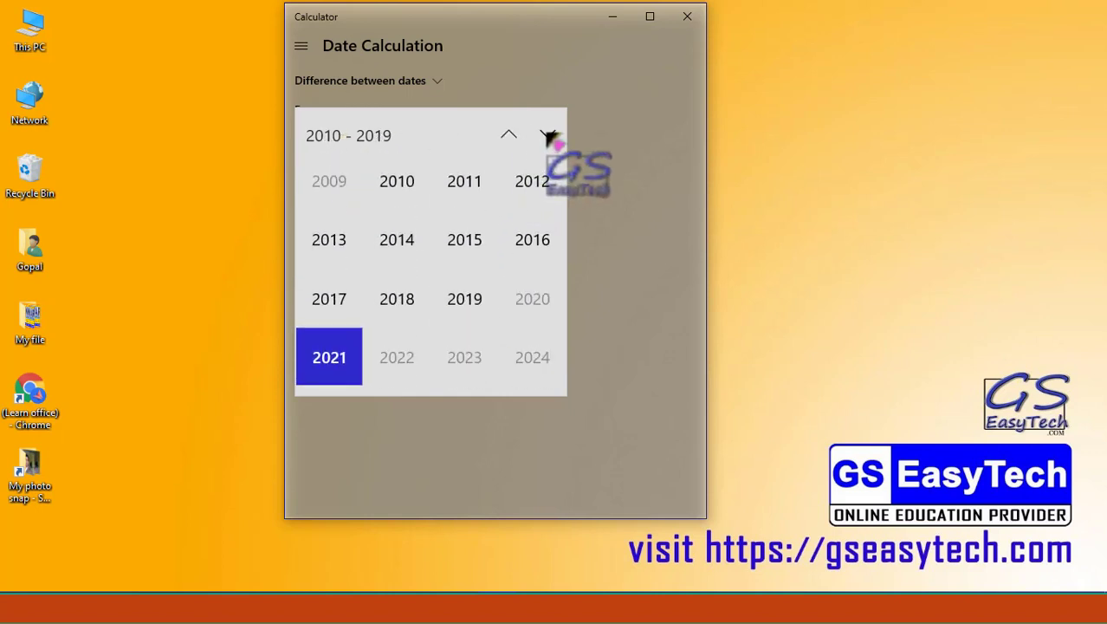
pyautogui.click(509, 135)
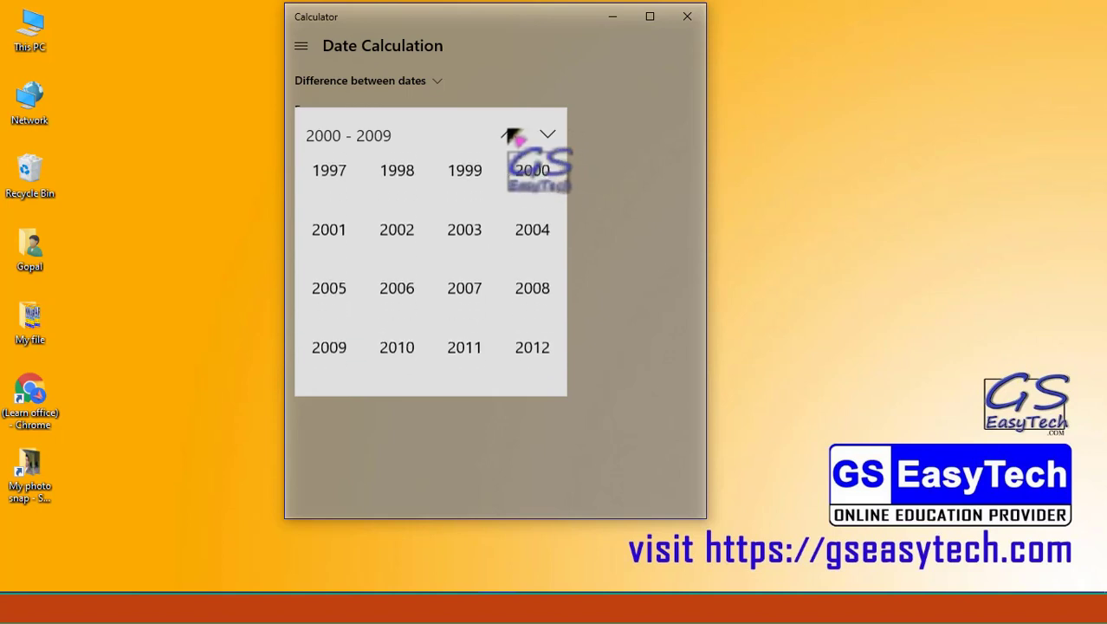
pyautogui.click(399, 242)
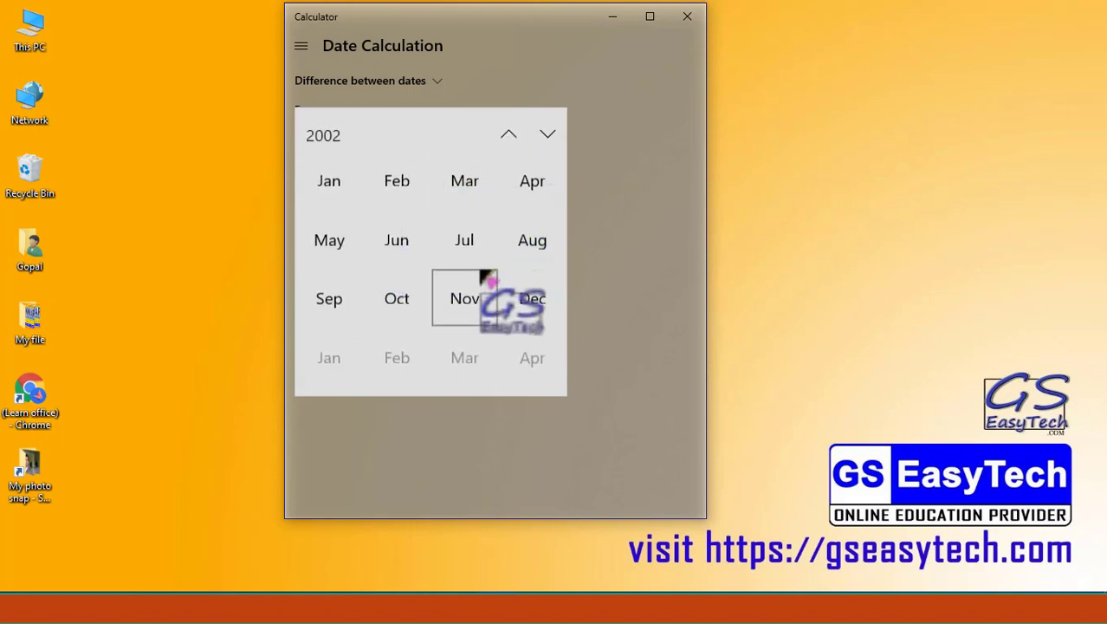
pyautogui.click(402, 243)
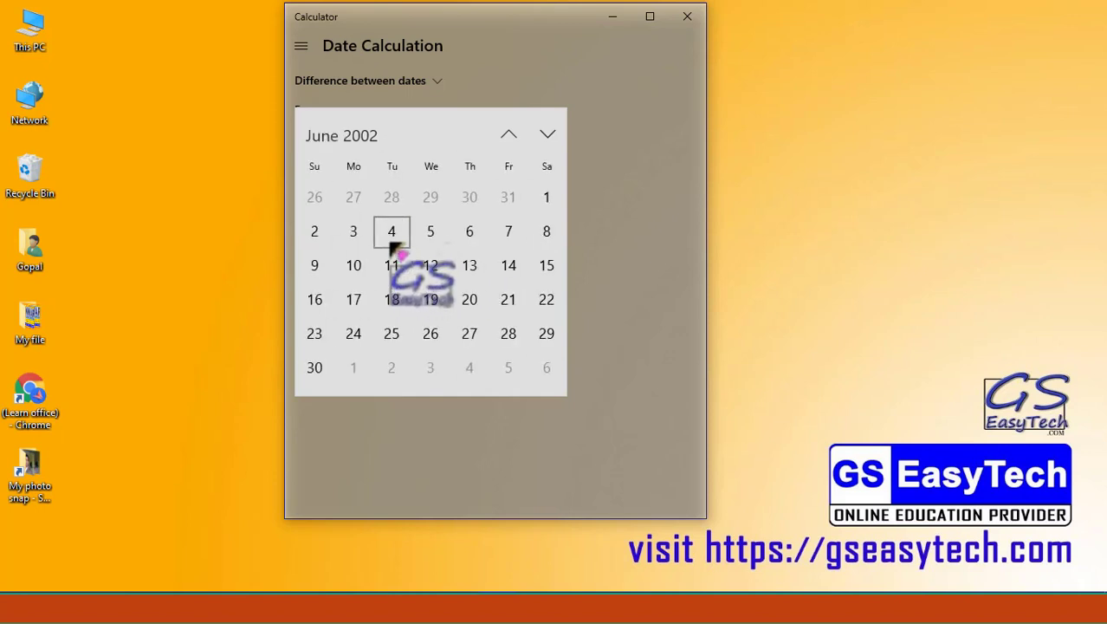
pyautogui.click(392, 232)
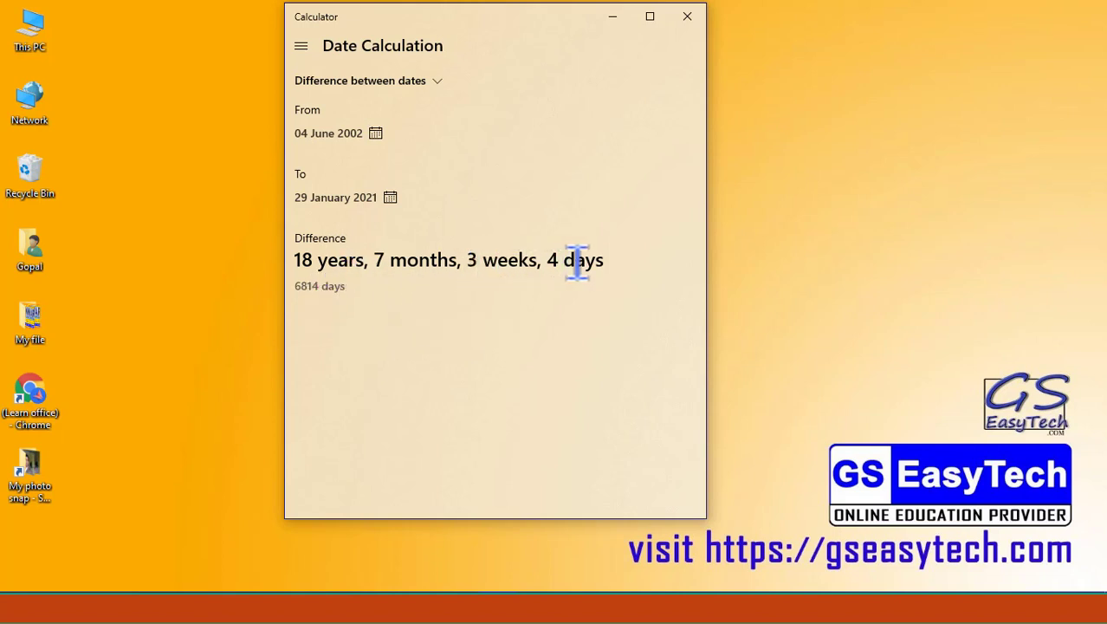
# - Set the To date of the date difference calculation to 1 January 2021
pyautogui.click(362, 199)
pyautogui.click(372, 137)
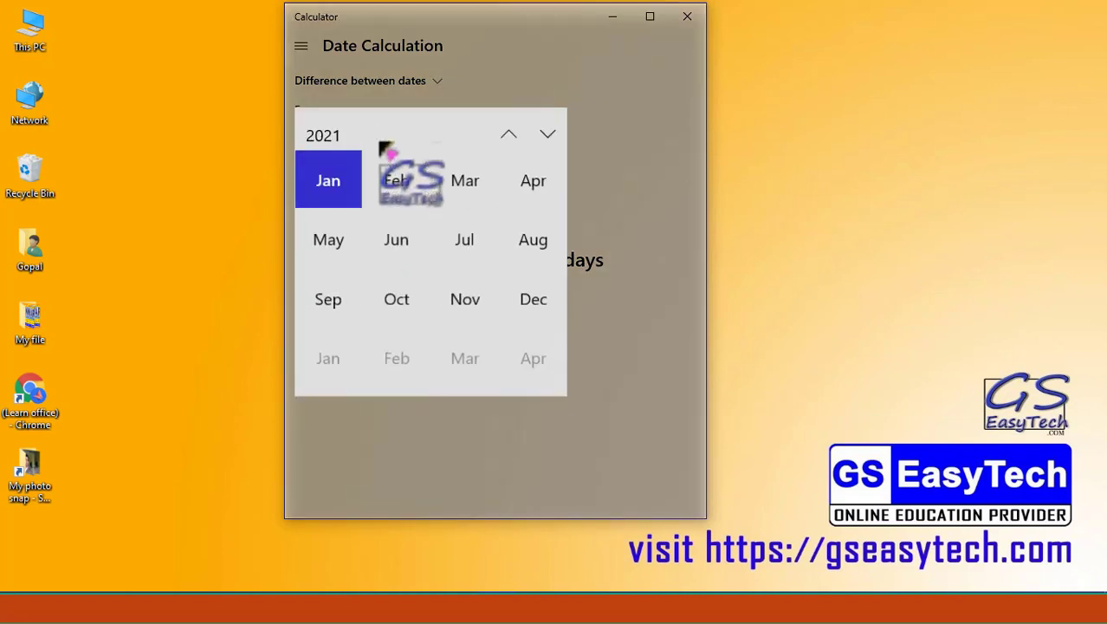
pyautogui.click(333, 180)
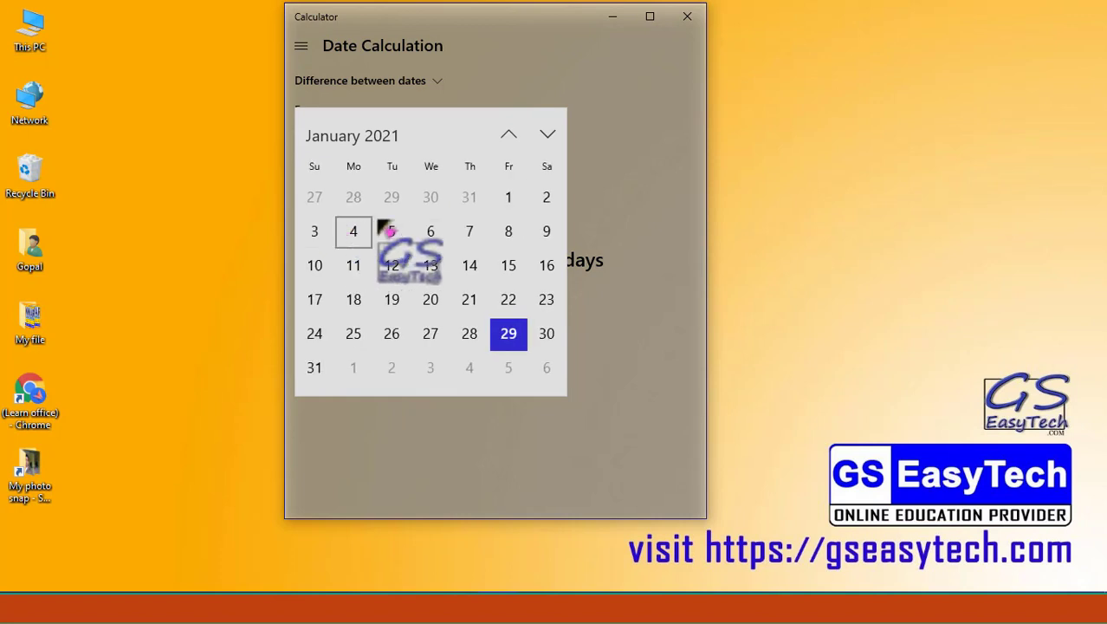
pyautogui.click(508, 198)
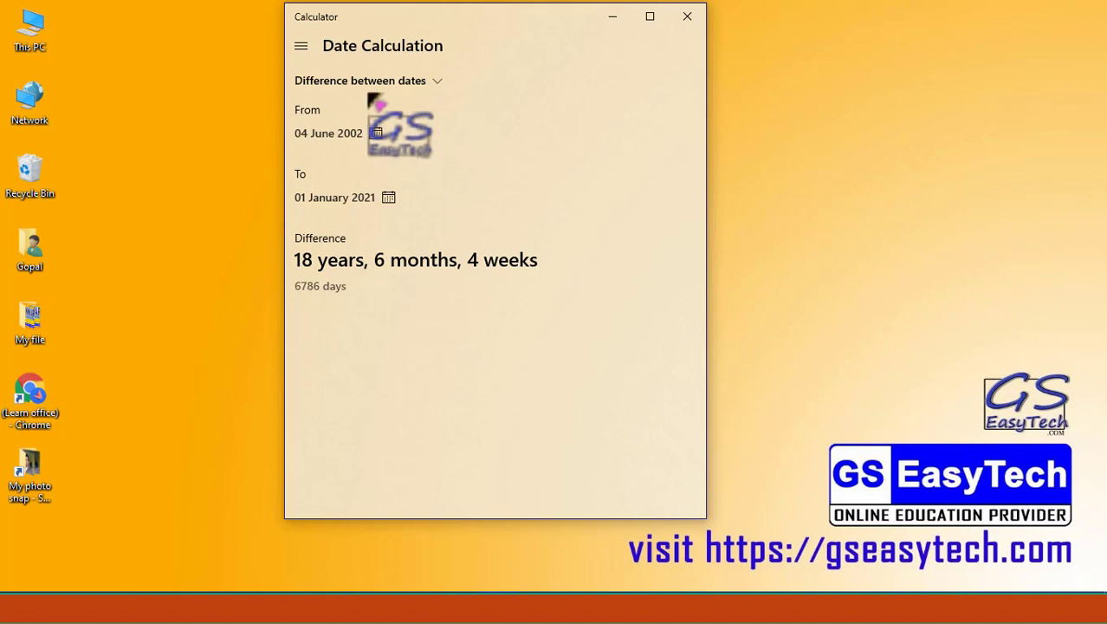
# - Change the calculation type to Add or subtract days and set the From date to 29 January 2021
pyautogui.click(434, 83)
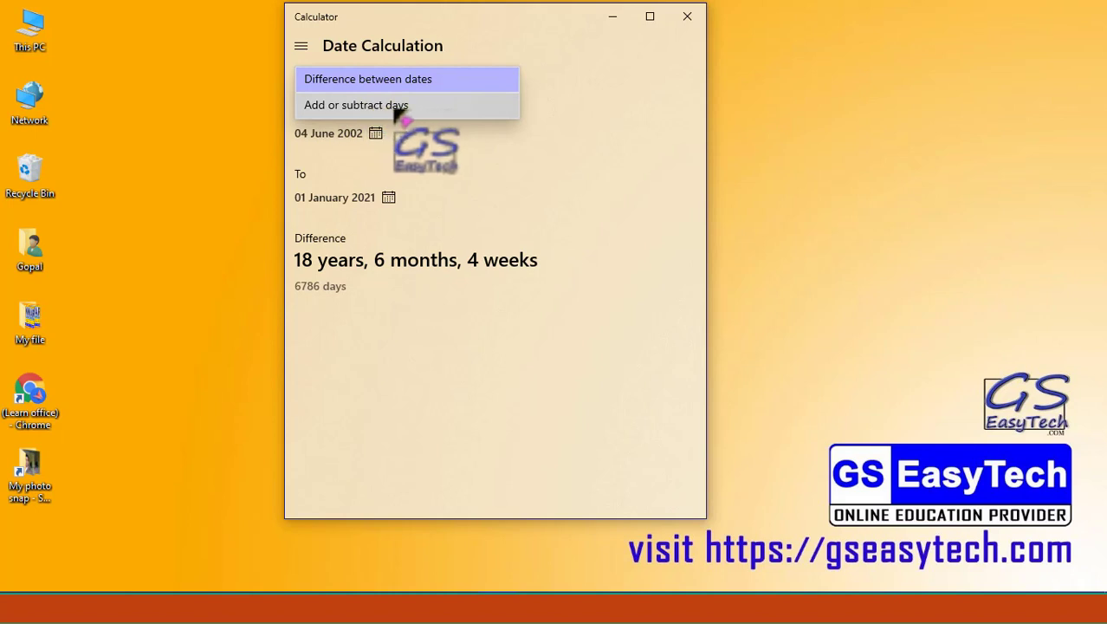
pyautogui.click(397, 109)
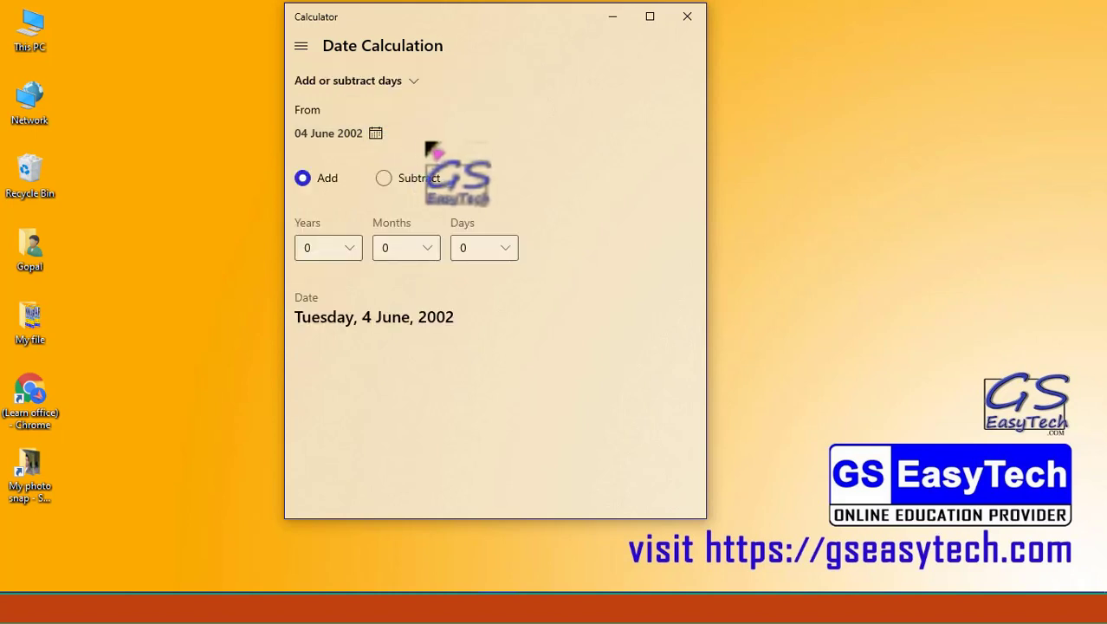
pyautogui.click(349, 137)
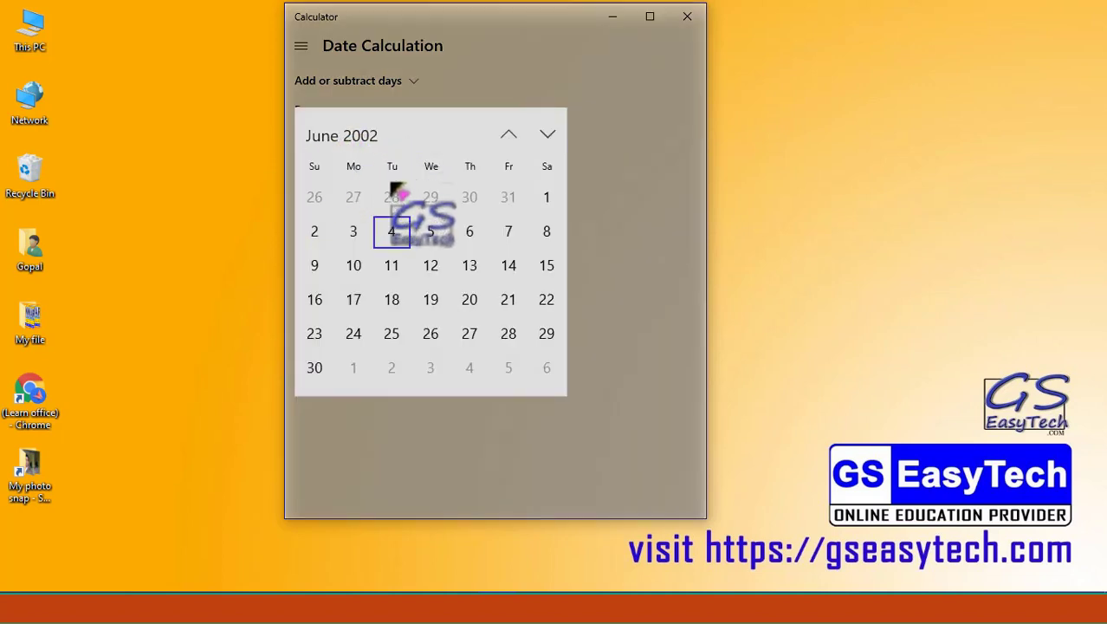
pyautogui.click(363, 140)
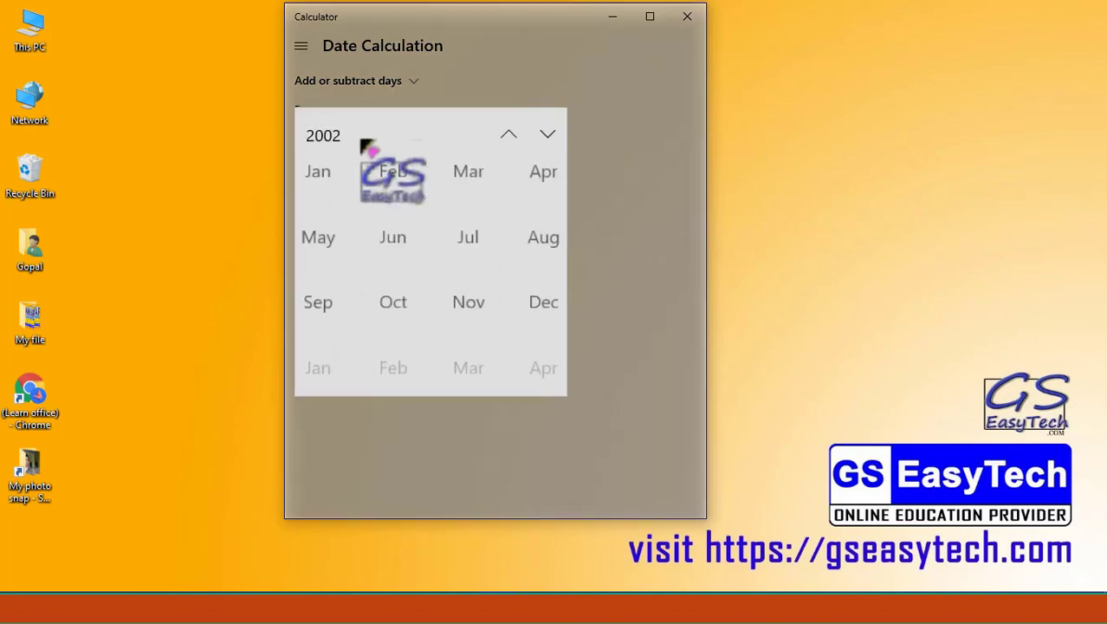
pyautogui.click(336, 138)
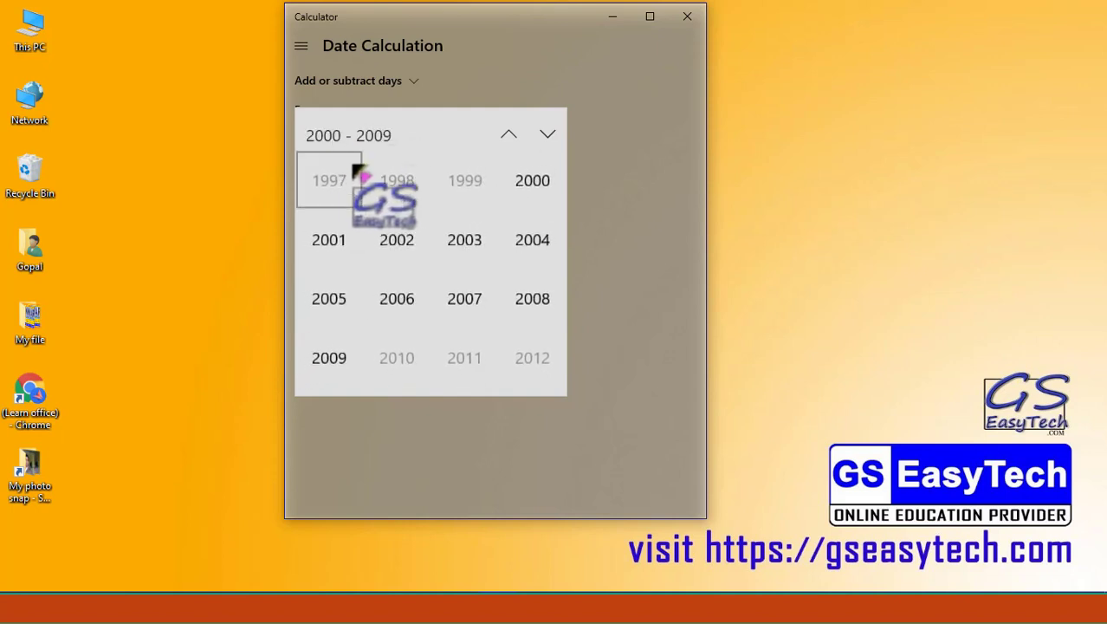
pyautogui.scroll(-2, 435, 277)
pyautogui.click(343, 295)
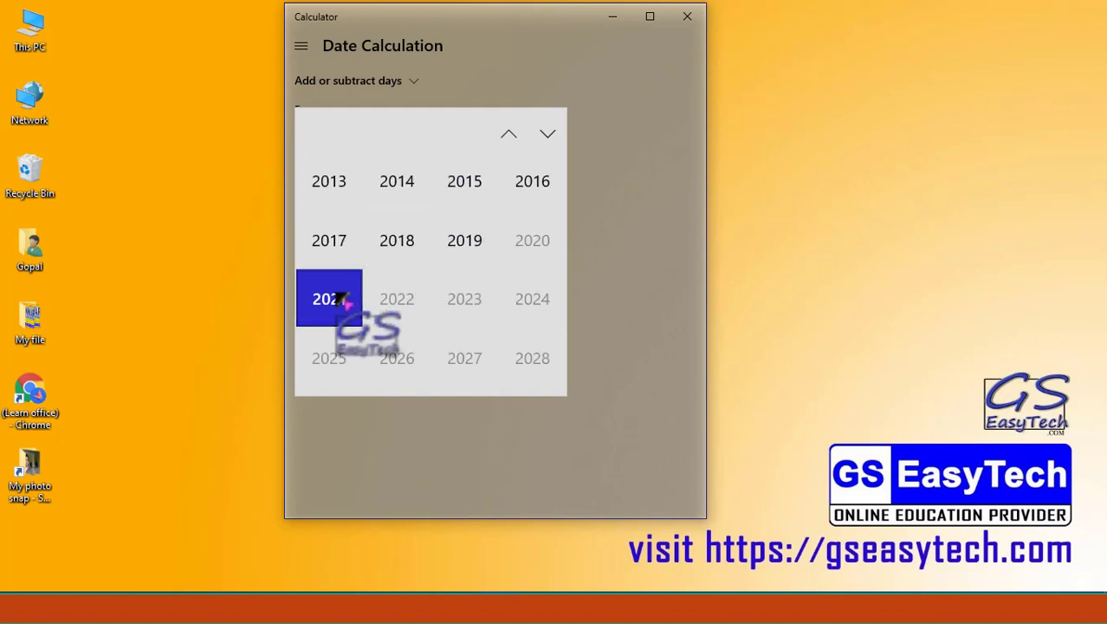
pyautogui.click(335, 191)
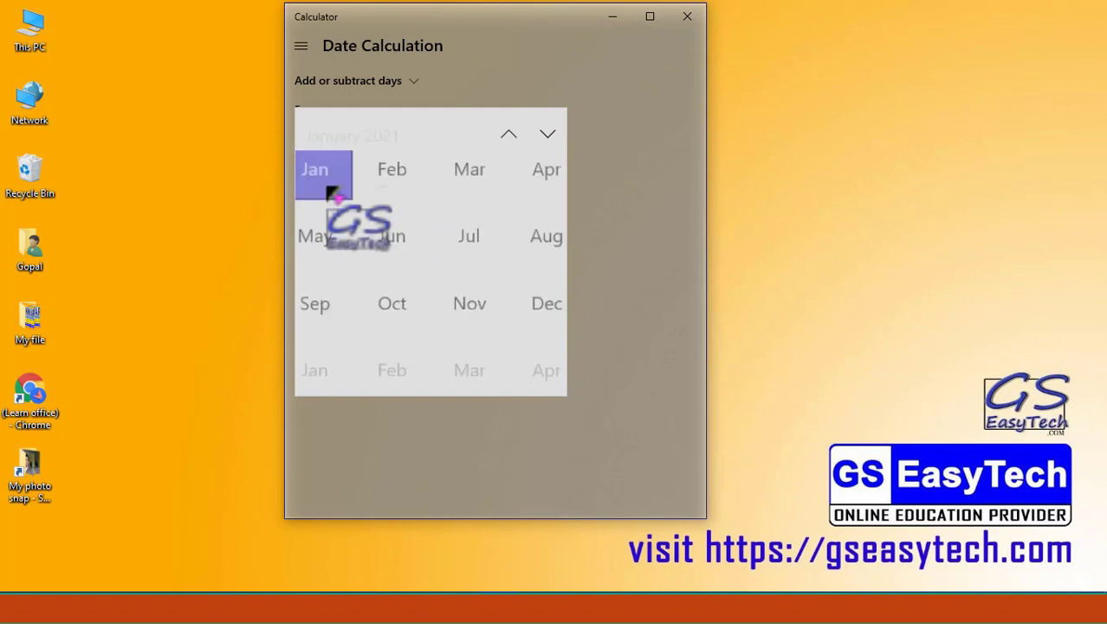
pyautogui.click(509, 334)
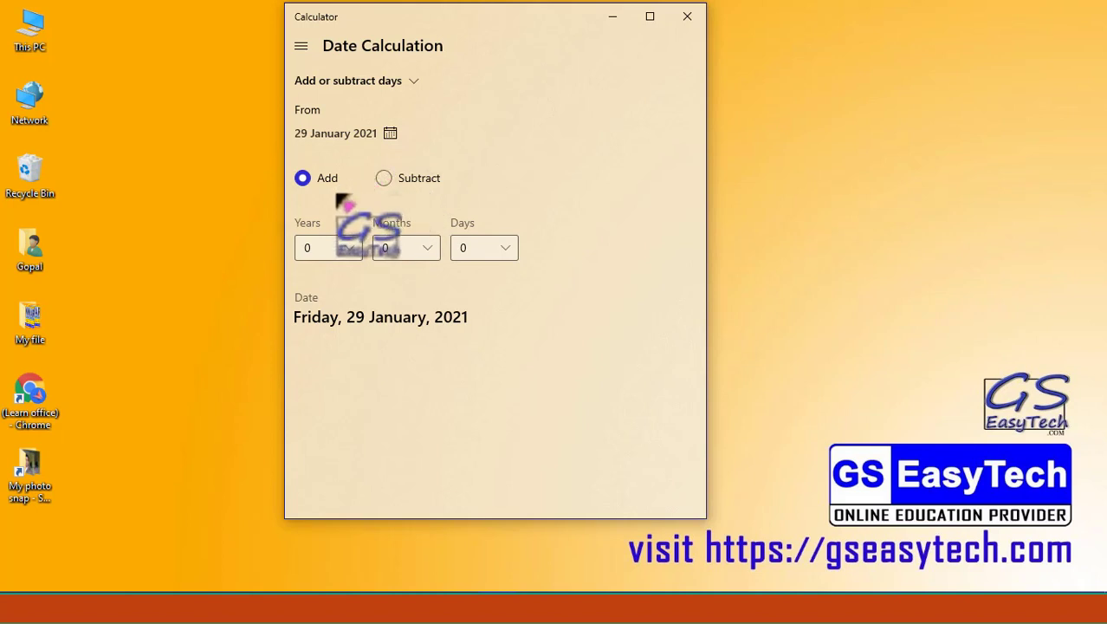
# - Choose Add and set the number of days to 28 for the date calculation
pyautogui.click(303, 178)
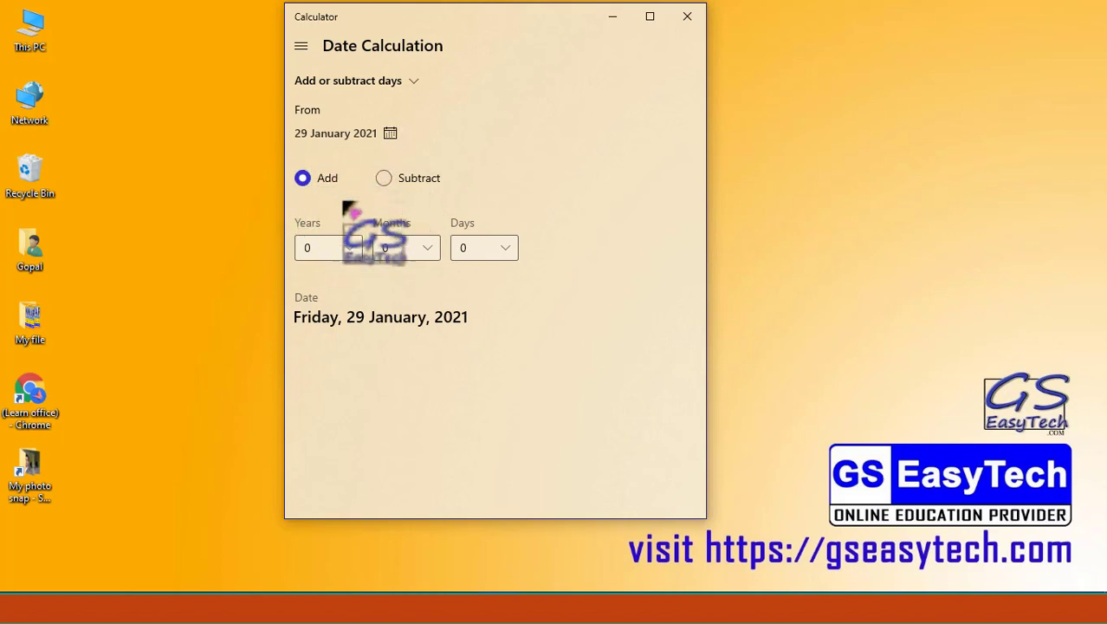
pyautogui.click(509, 252)
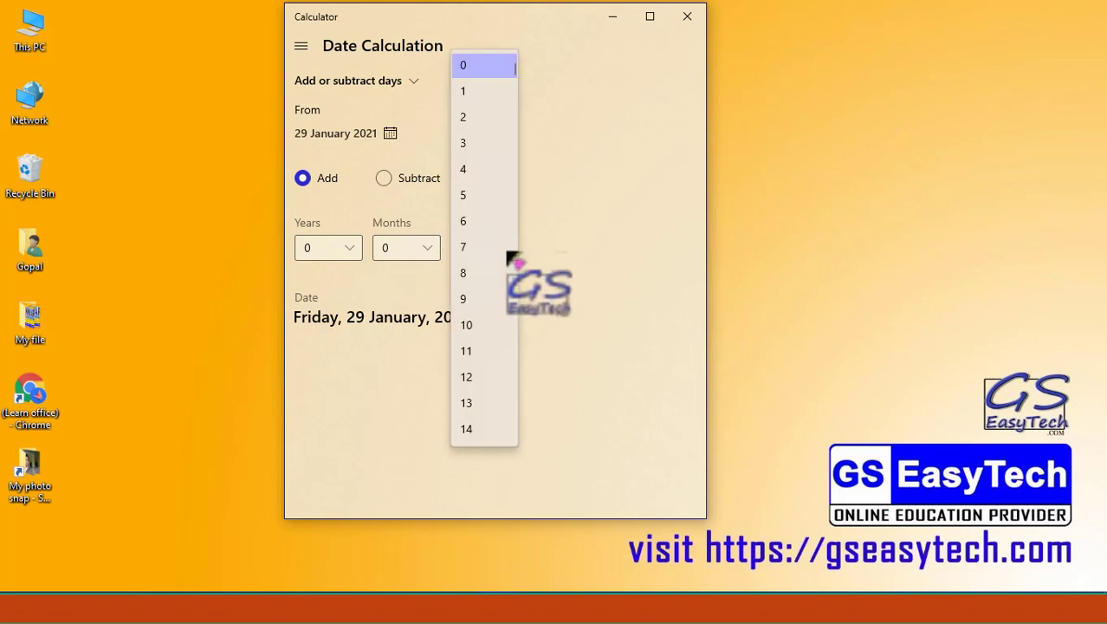
pyautogui.scroll(-3, 503, 255)
pyautogui.scroll(-2, 495, 260)
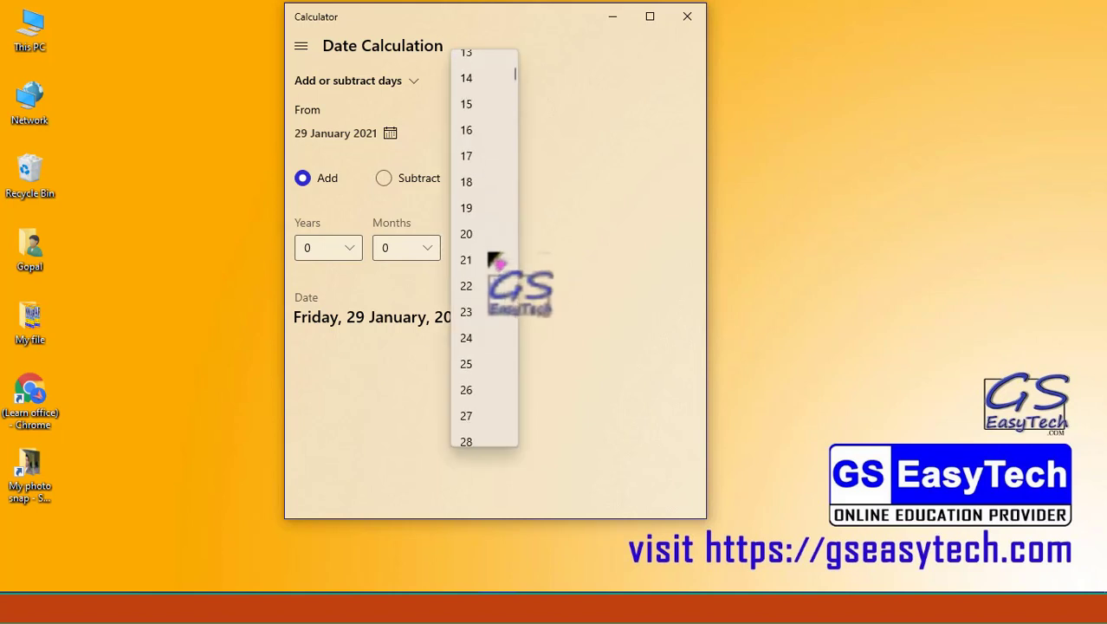
pyautogui.click(472, 442)
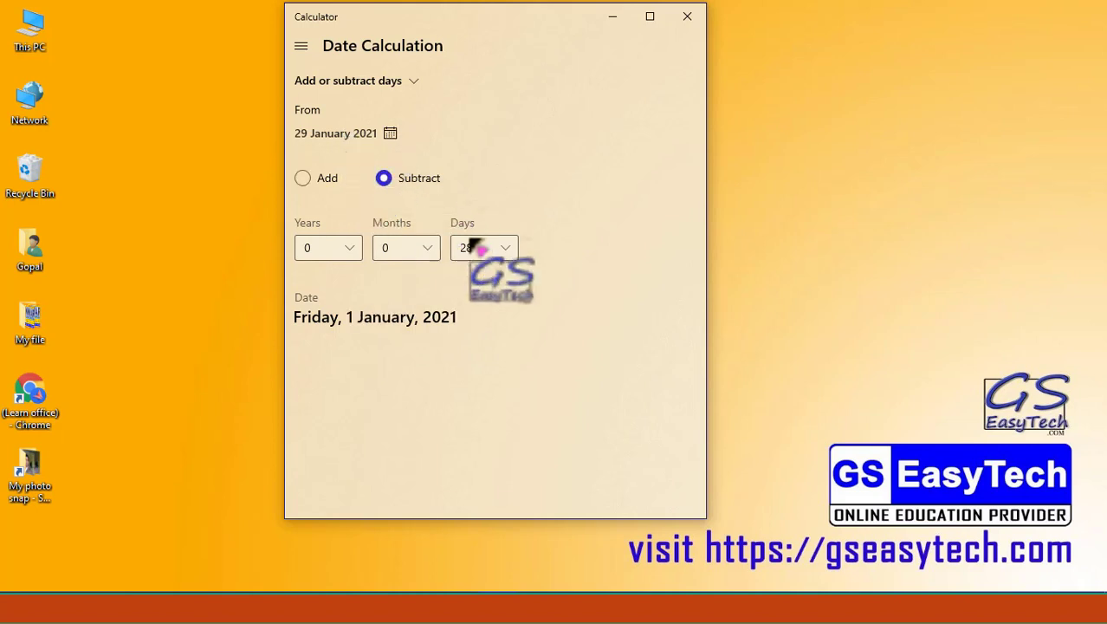
# - Set the number of days to subtract from 29 January 2021 to 15
pyautogui.click(511, 250)
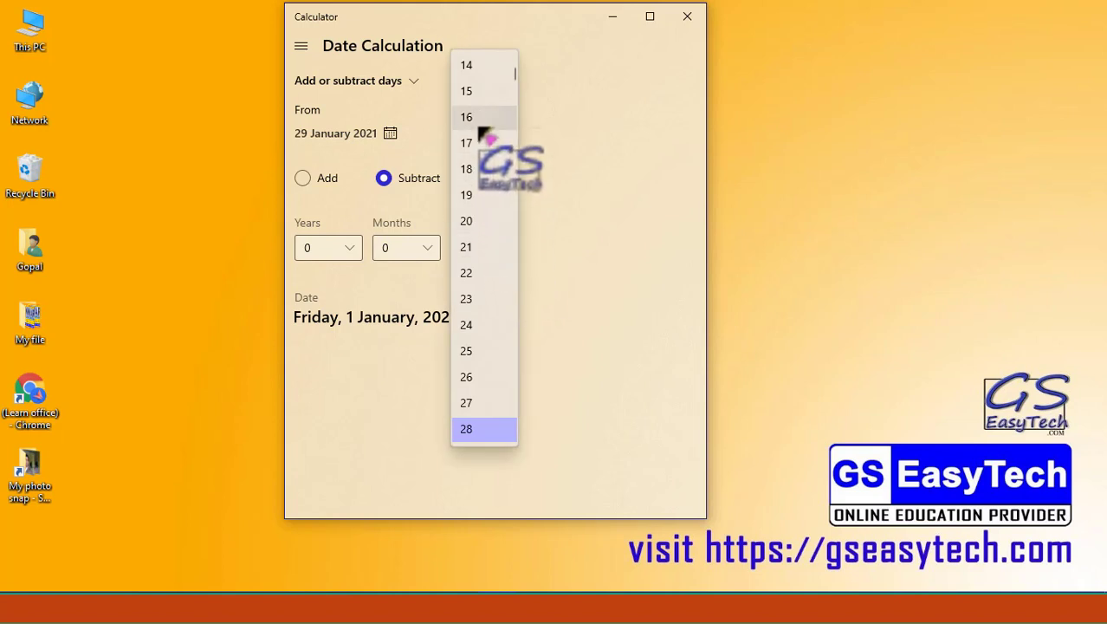
pyautogui.click(481, 91)
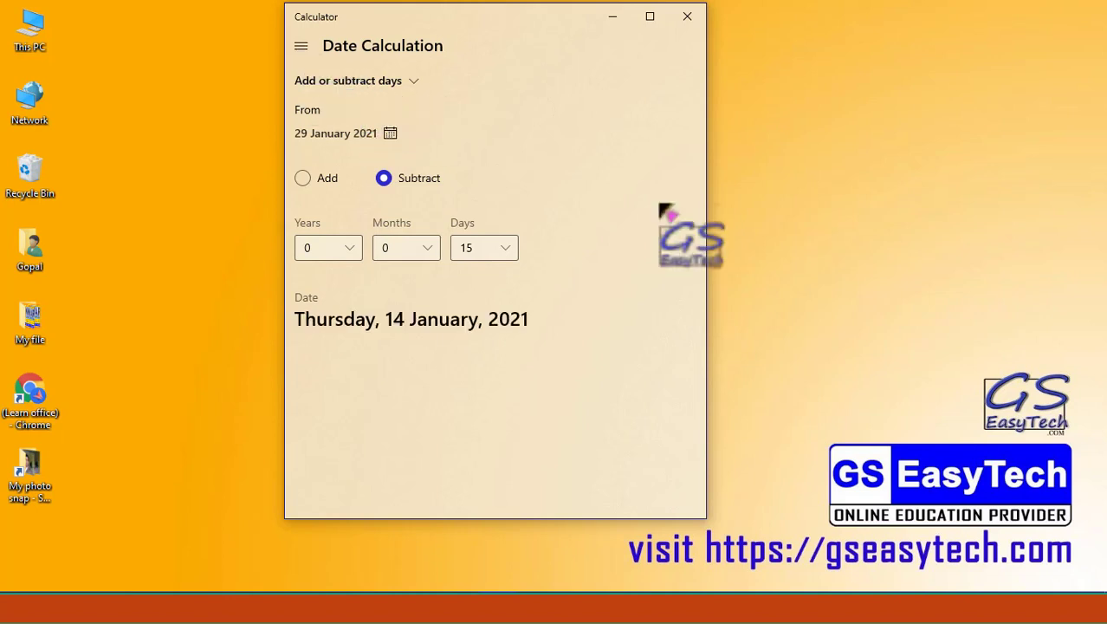
# - Switch to the Currency converter, check the network connection, and update the exchange rates
pyautogui.click(301, 47)
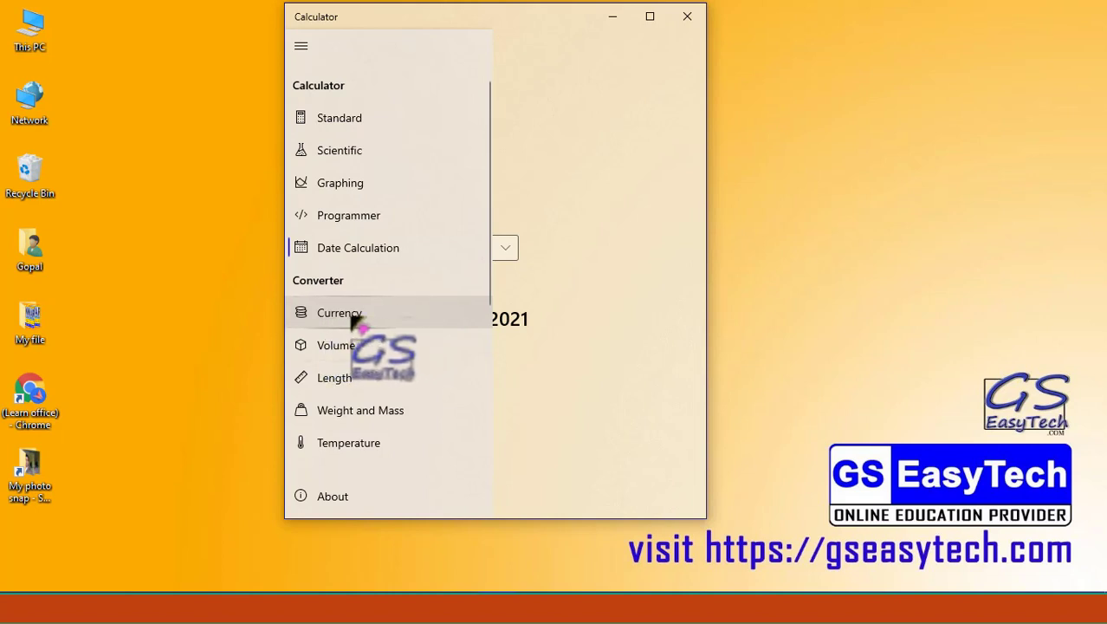
pyautogui.click(351, 318)
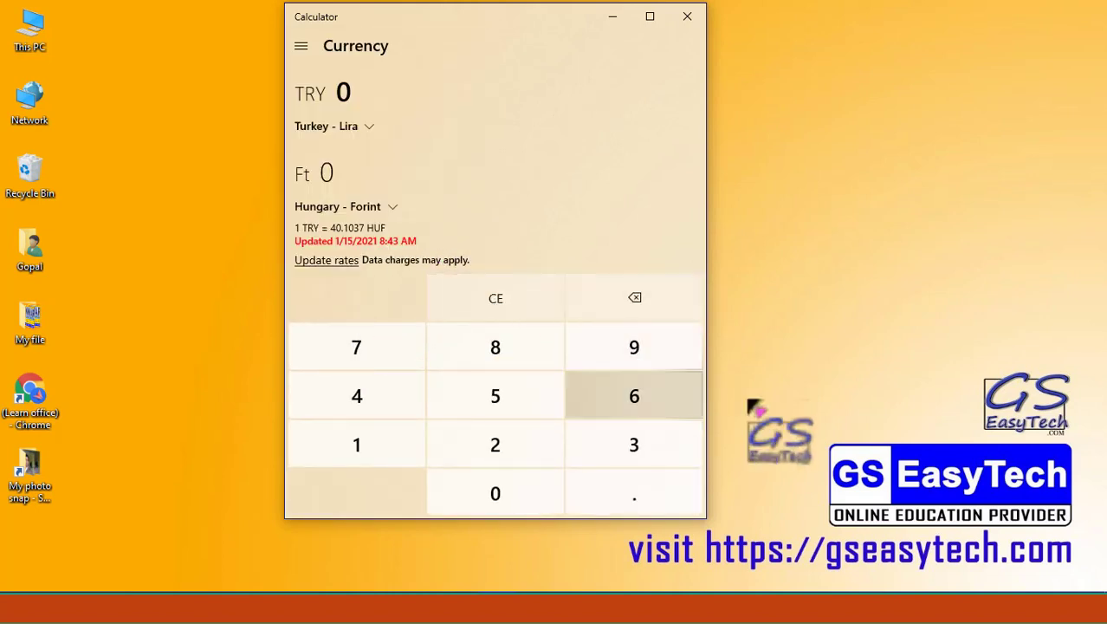
pyautogui.click(945, 607)
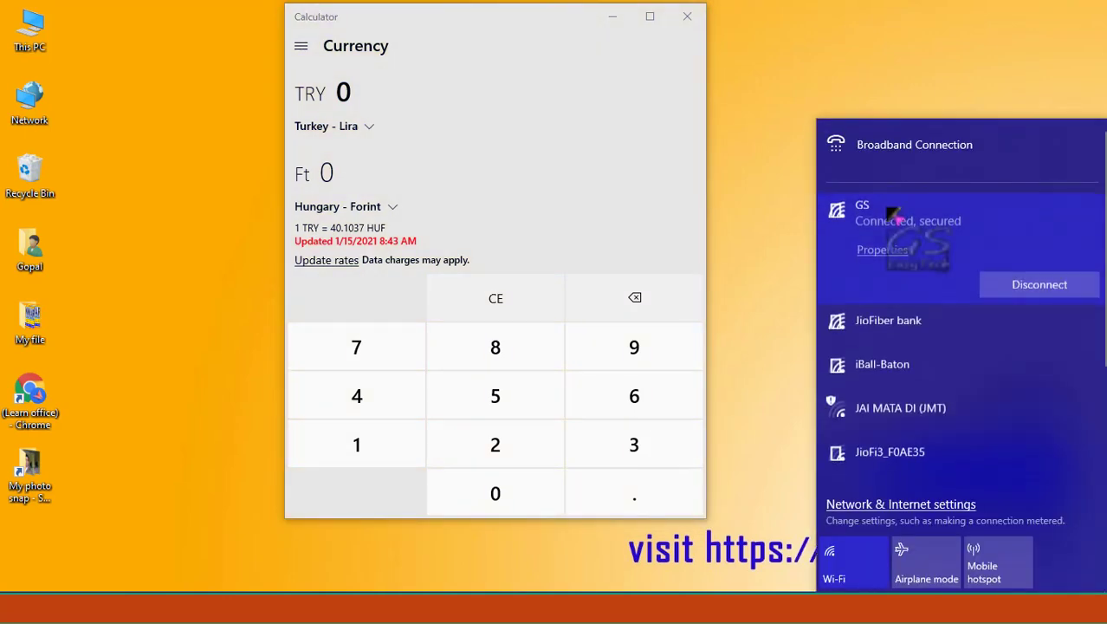
pyautogui.click(563, 199)
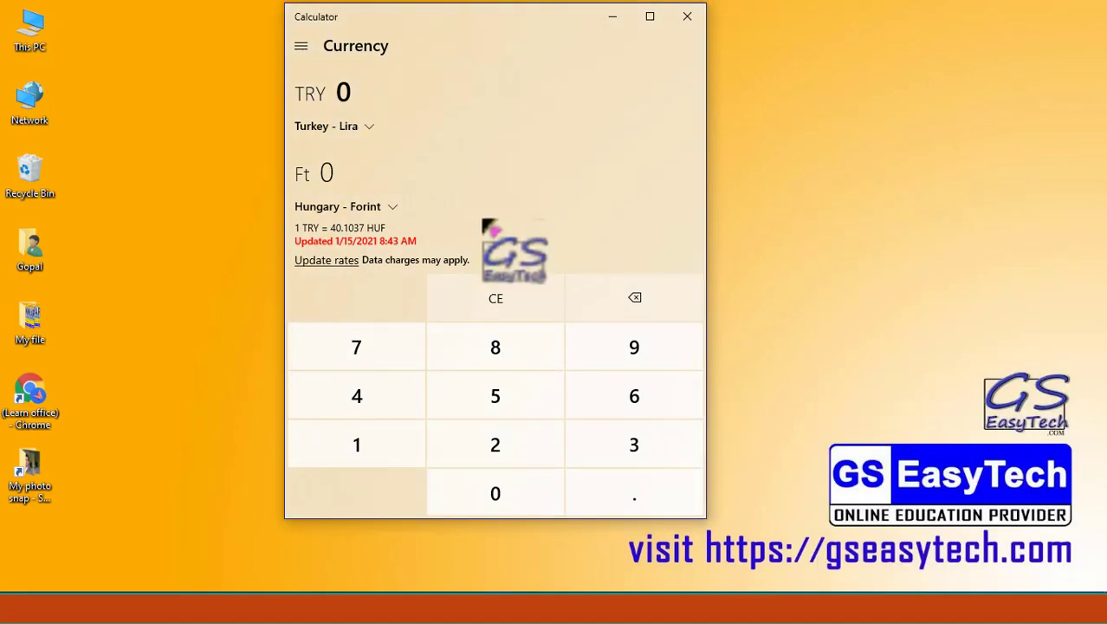
pyautogui.click(328, 261)
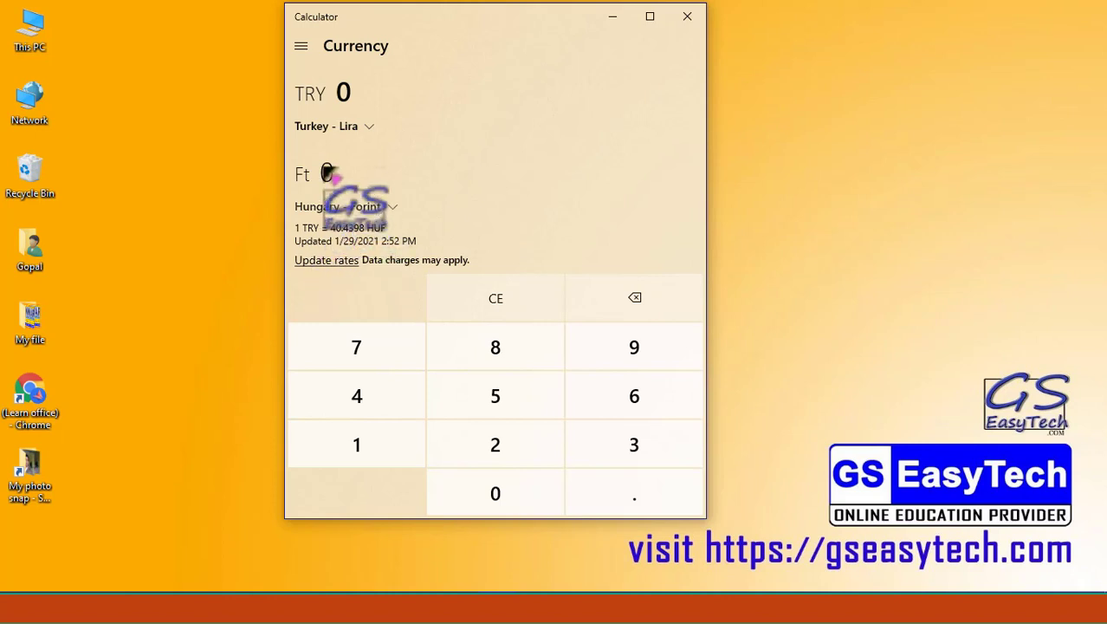
# - Set the source currency of the conversion to United States - Dollar
pyautogui.click(365, 129)
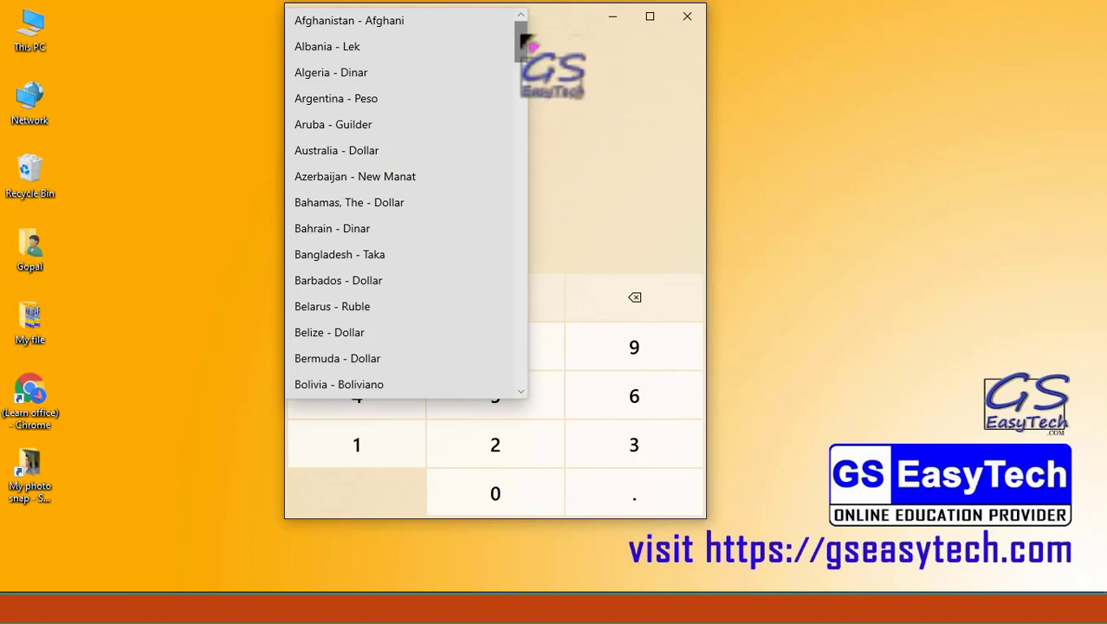
pyautogui.moveTo(519, 30); pyautogui.dragTo(551, 357)
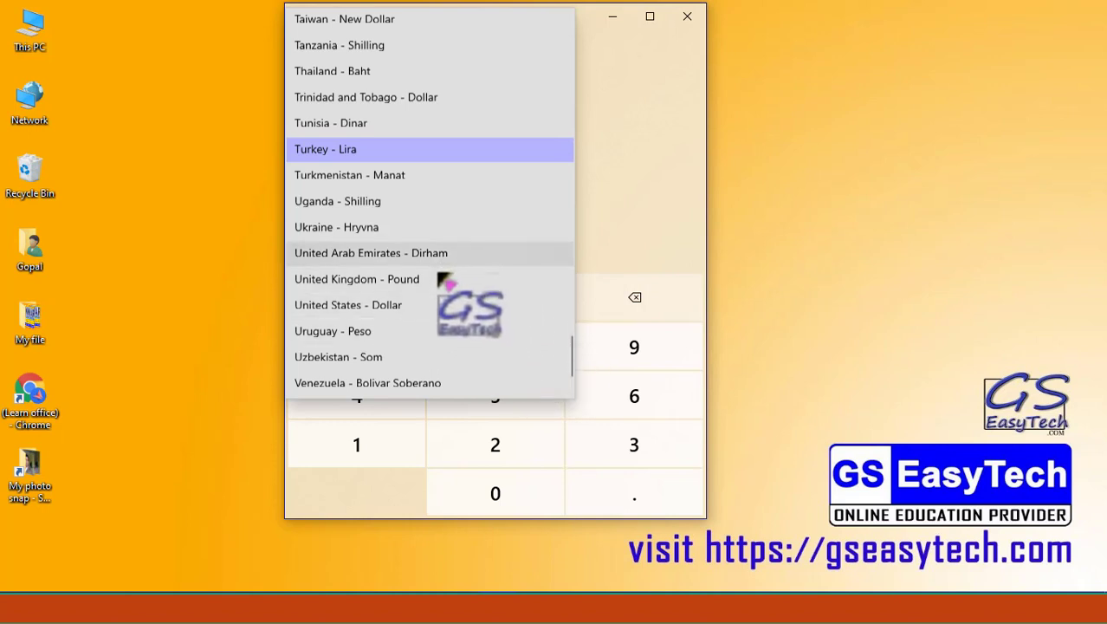
pyautogui.click(362, 307)
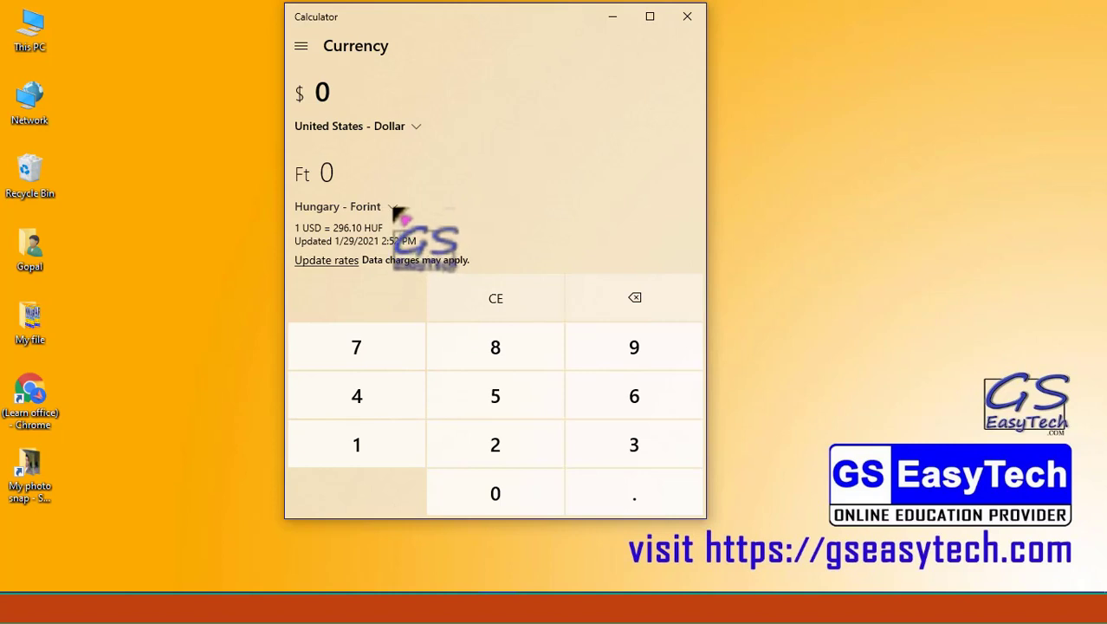
# - Set the target currency of the conversion to India - Rupee
pyautogui.click(395, 211)
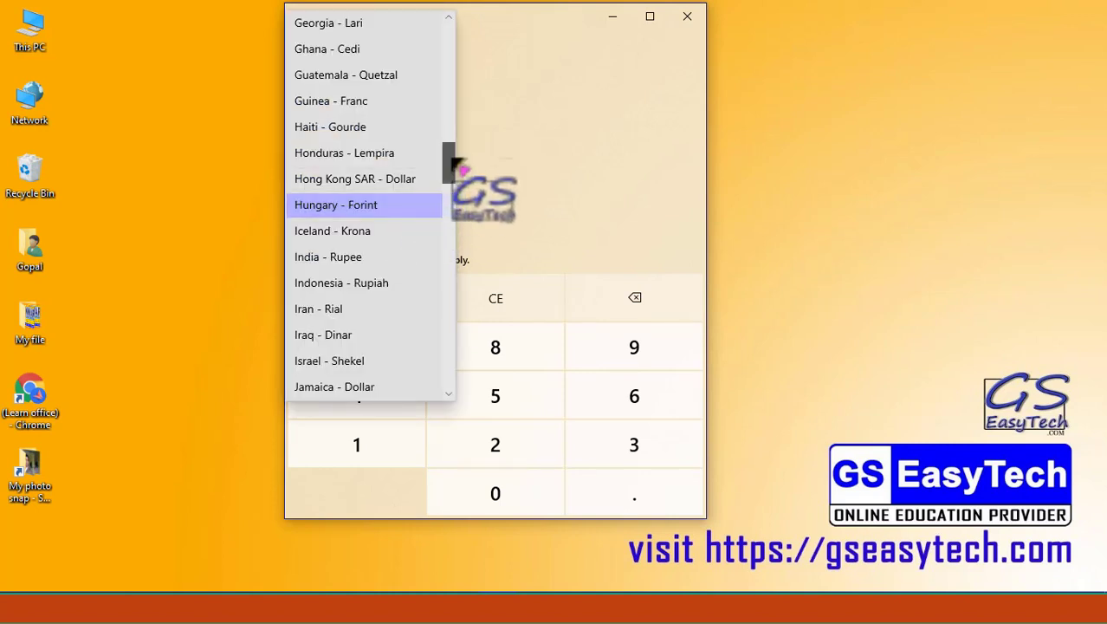
pyautogui.moveTo(453, 159); pyautogui.dragTo(454, 125)
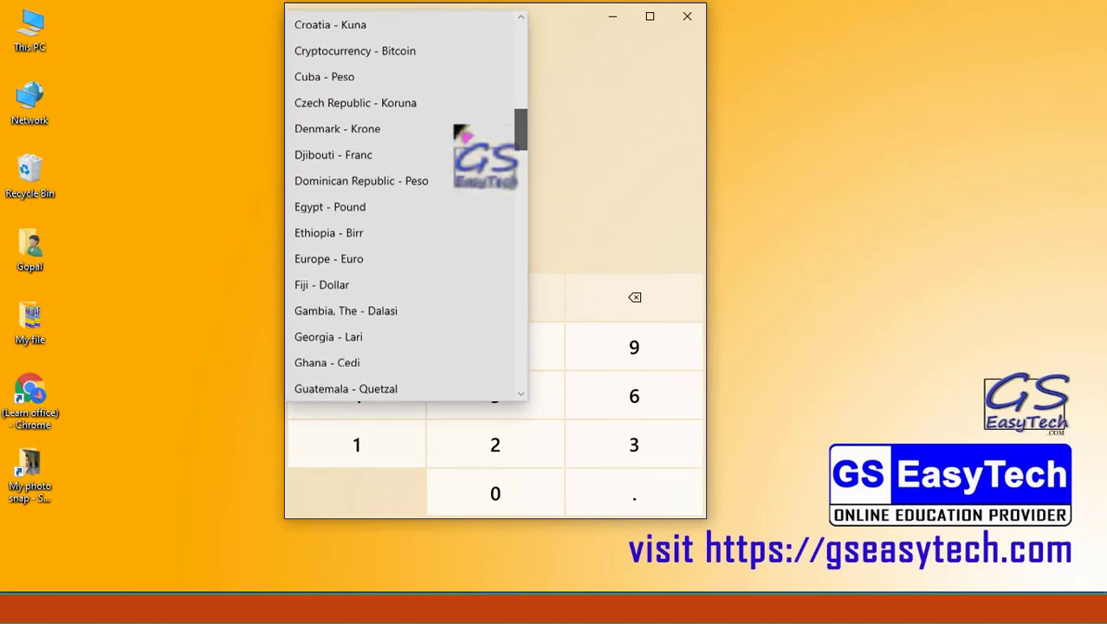
pyautogui.scroll(-7, 468, 138)
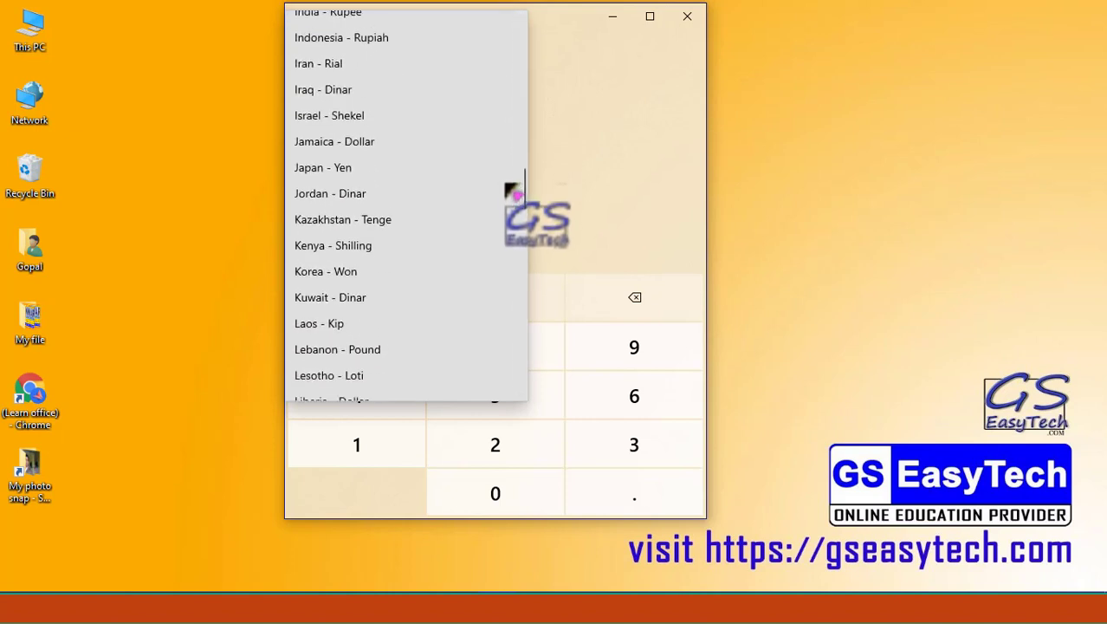
pyautogui.scroll(1, 506, 185)
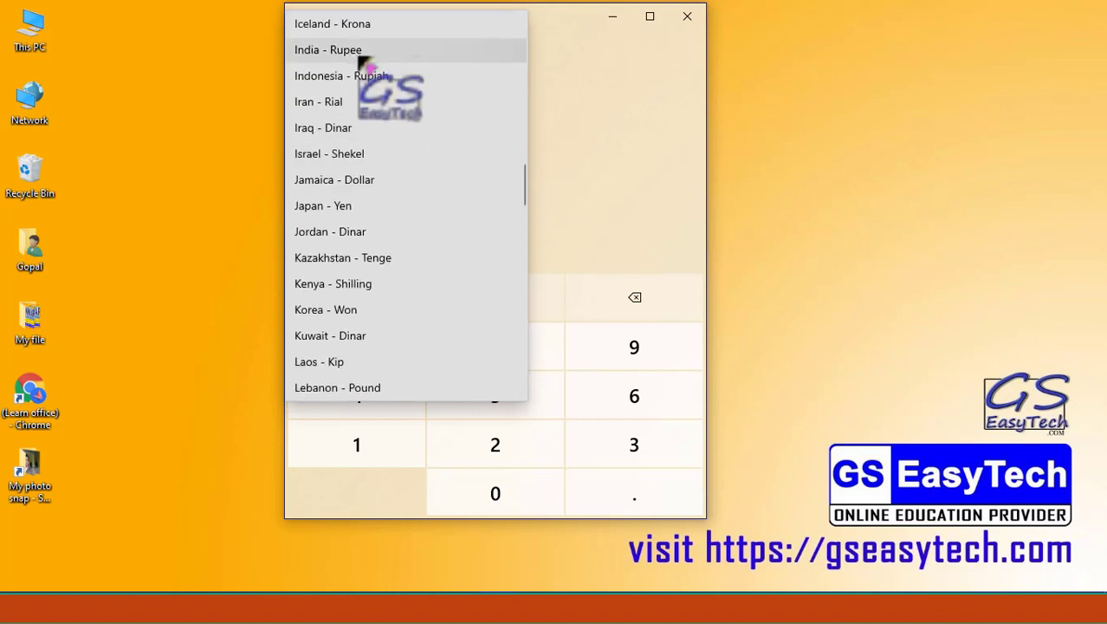
pyautogui.click(362, 54)
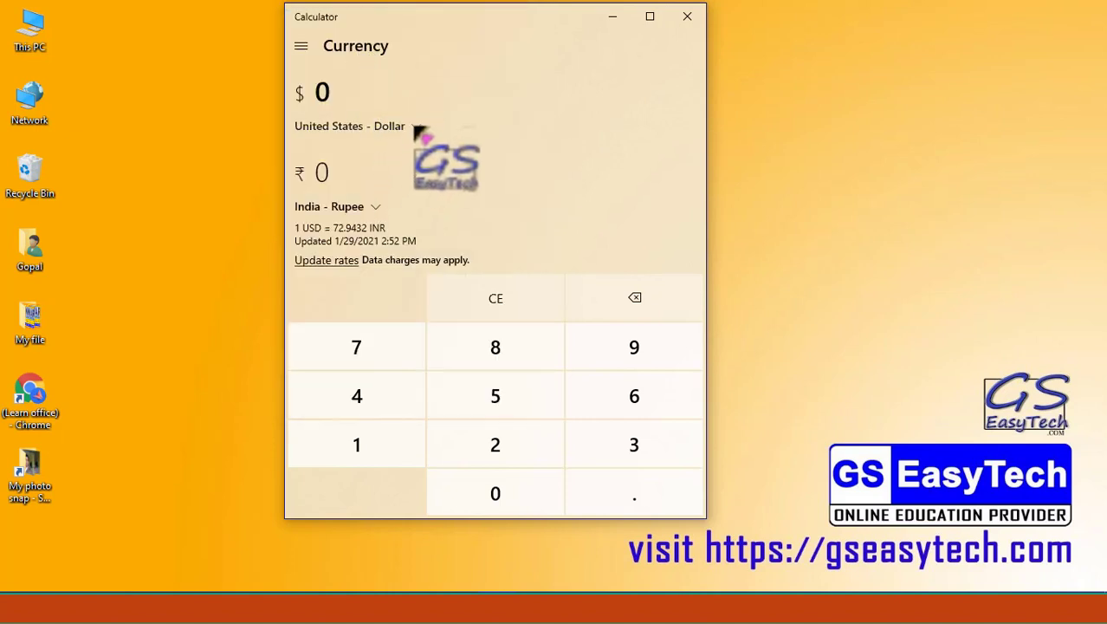
# - Keep United States - Dollar as the source currency and enter 1 as the amount to convert
pyautogui.click(378, 124)
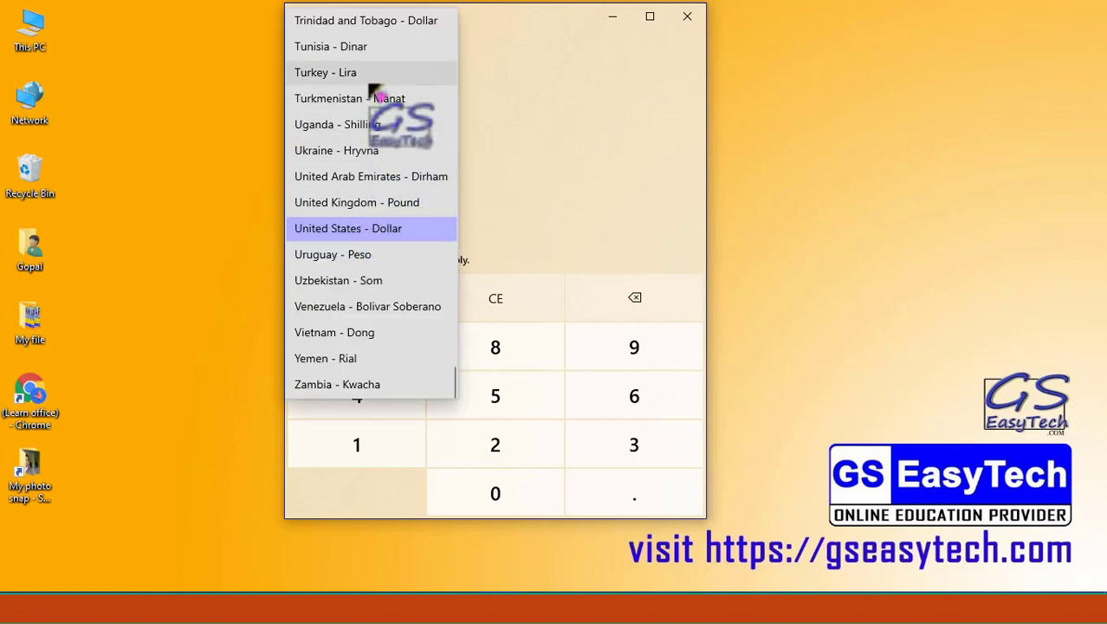
pyautogui.click(488, 134)
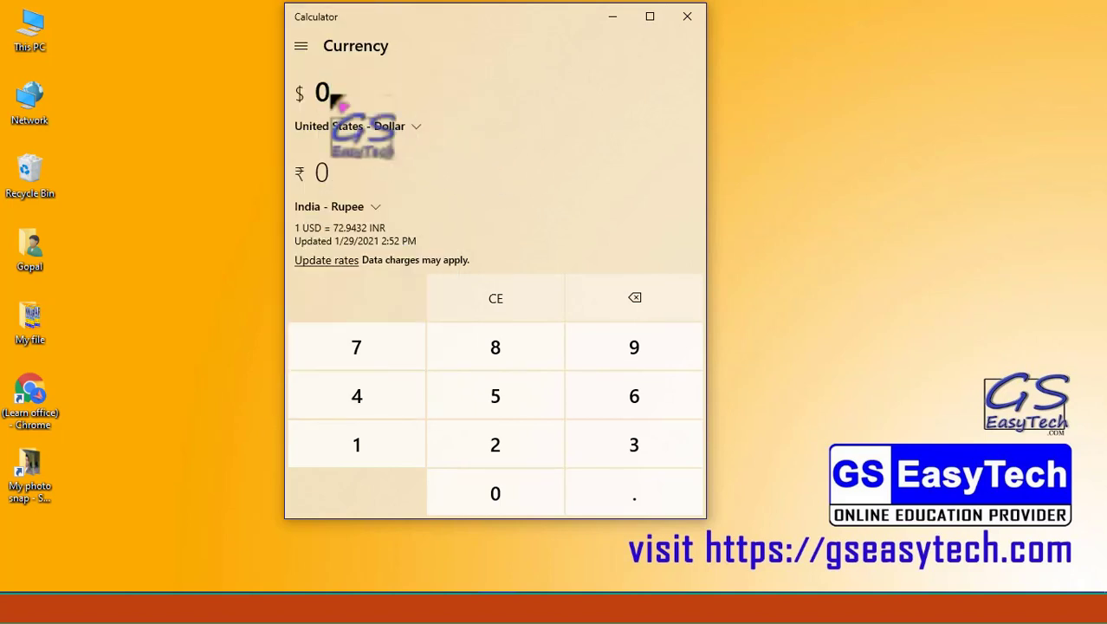
pyautogui.write('1')
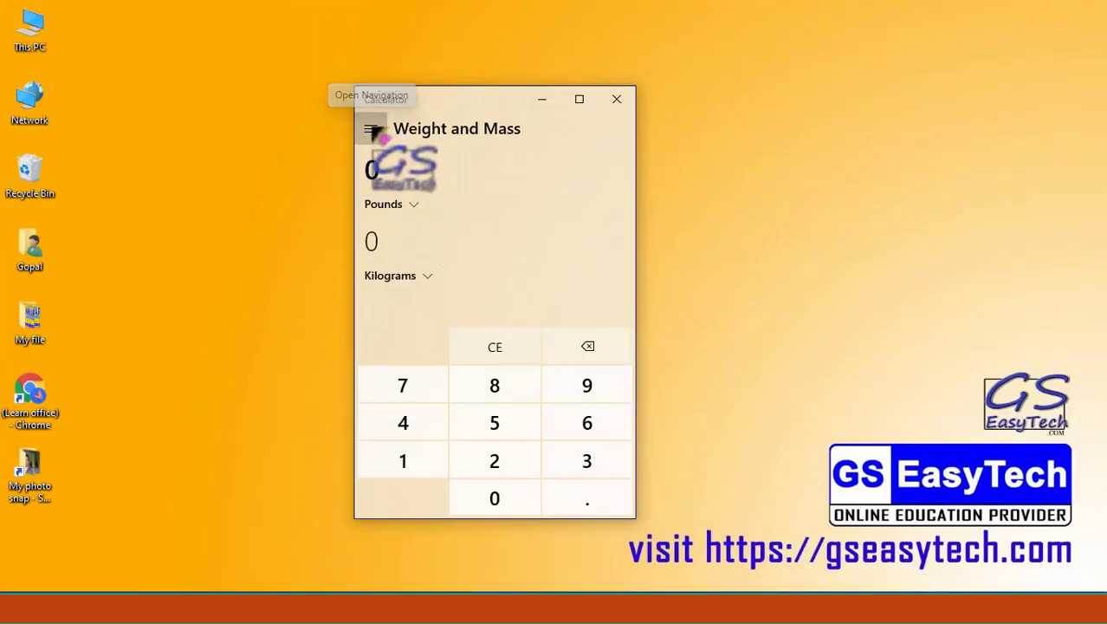
# - View the Standard, Scientific, Graphing, Programmer and Date Calculation modes one after another
pyautogui.click(372, 130)
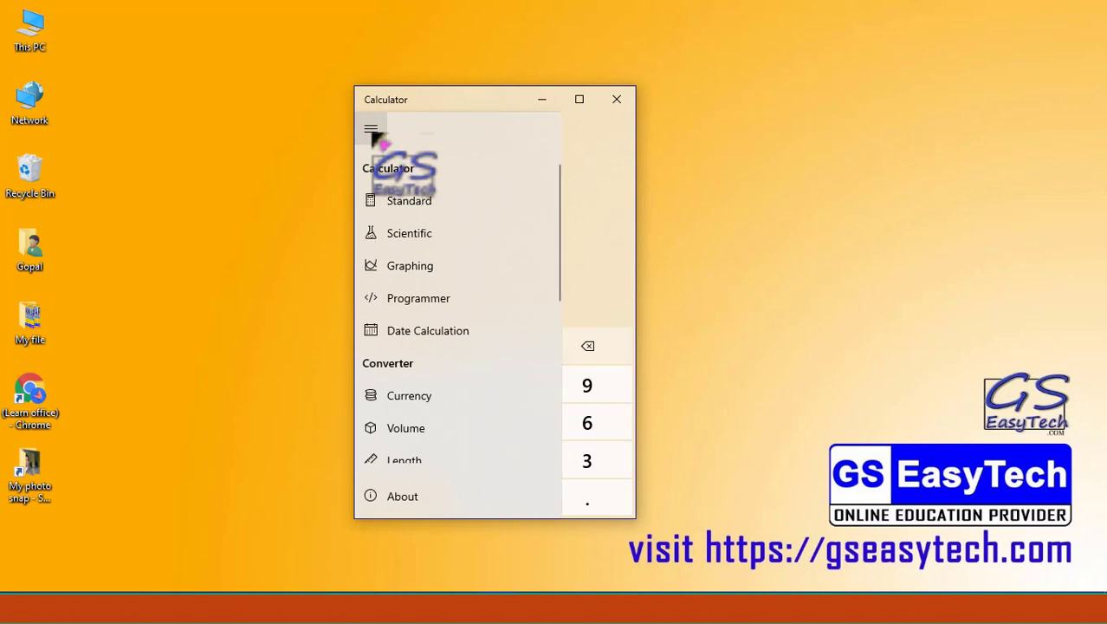
pyautogui.click(412, 201)
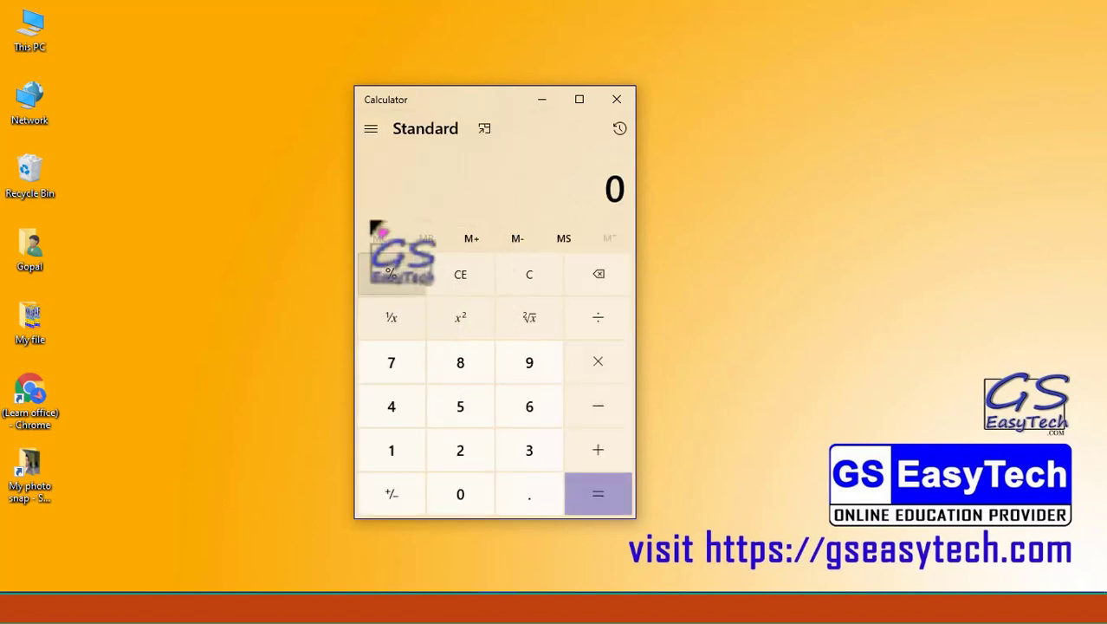
pyautogui.click(371, 130)
pyautogui.click(410, 231)
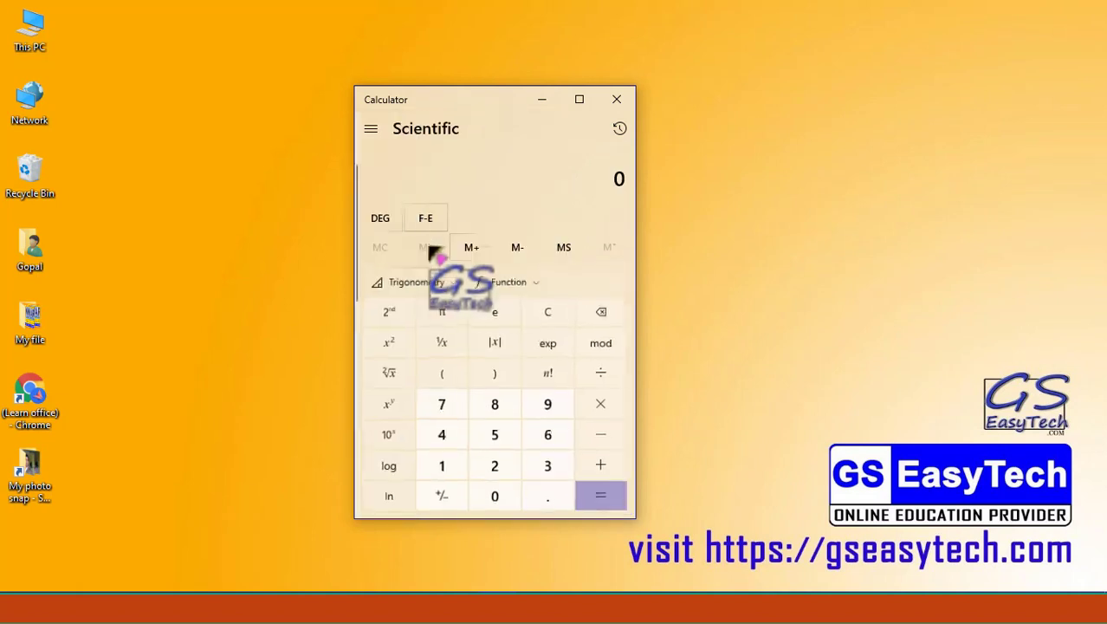
pyautogui.click(371, 130)
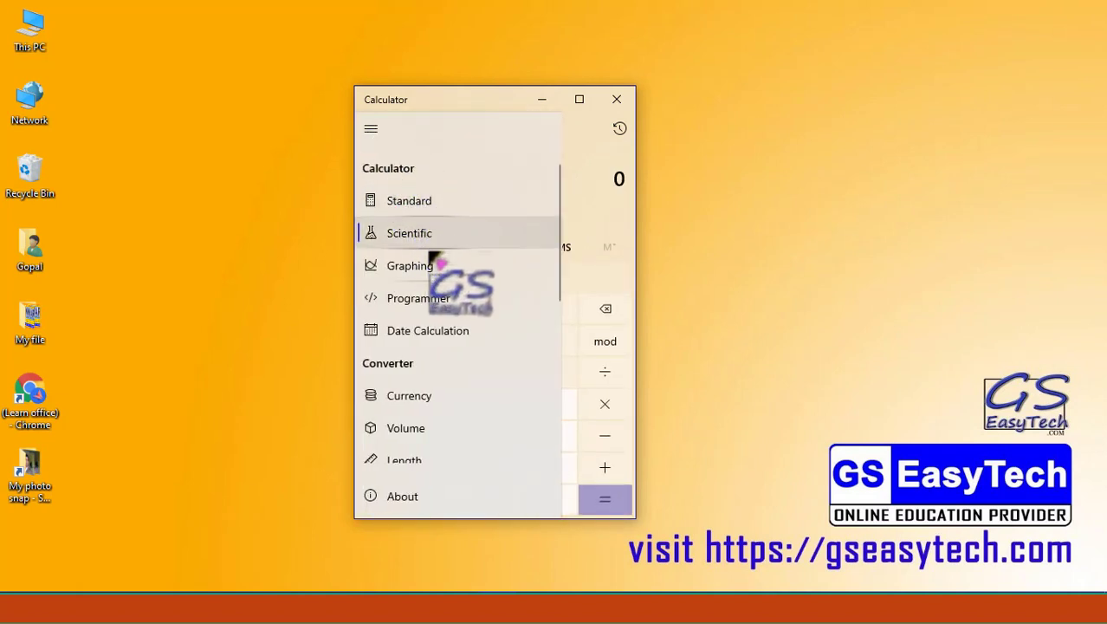
pyautogui.click(433, 263)
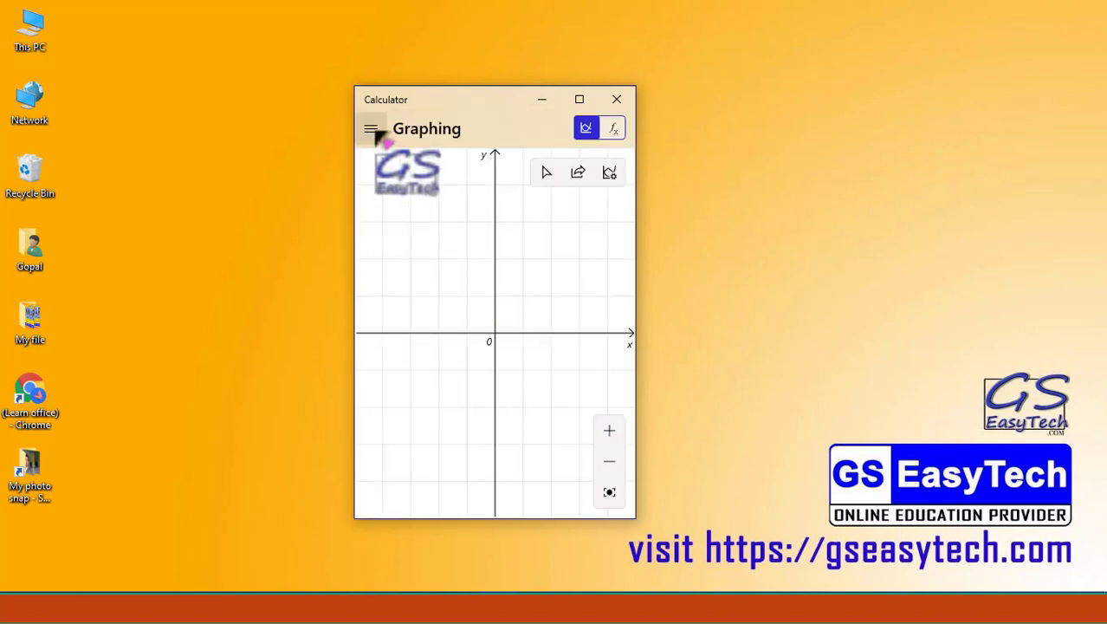
pyautogui.click(371, 130)
pyautogui.click(442, 298)
pyautogui.click(373, 132)
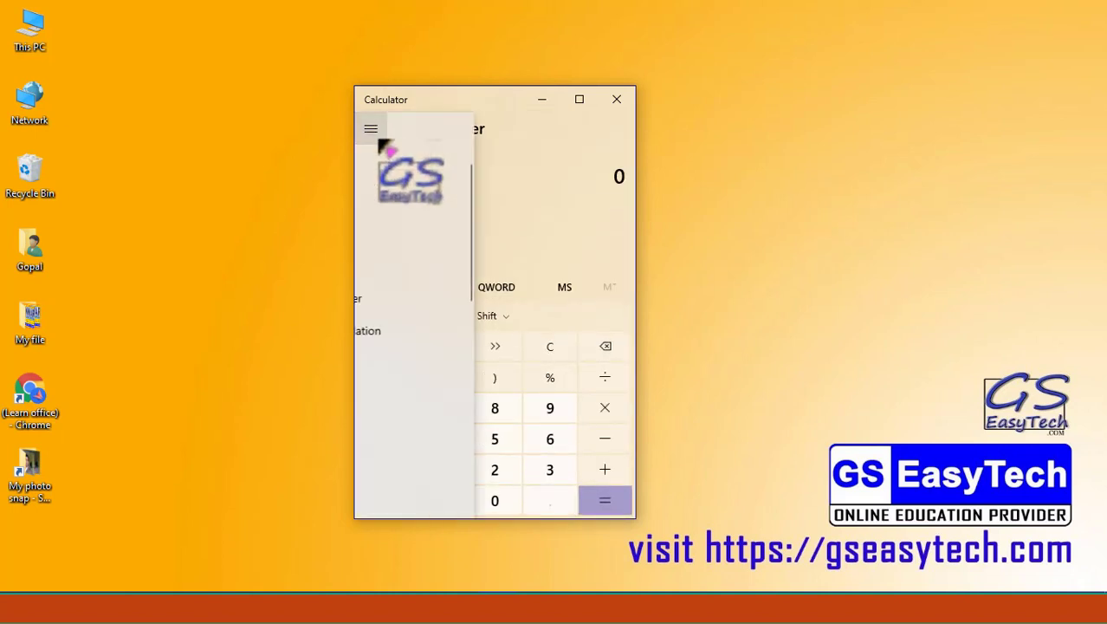
pyautogui.click(460, 336)
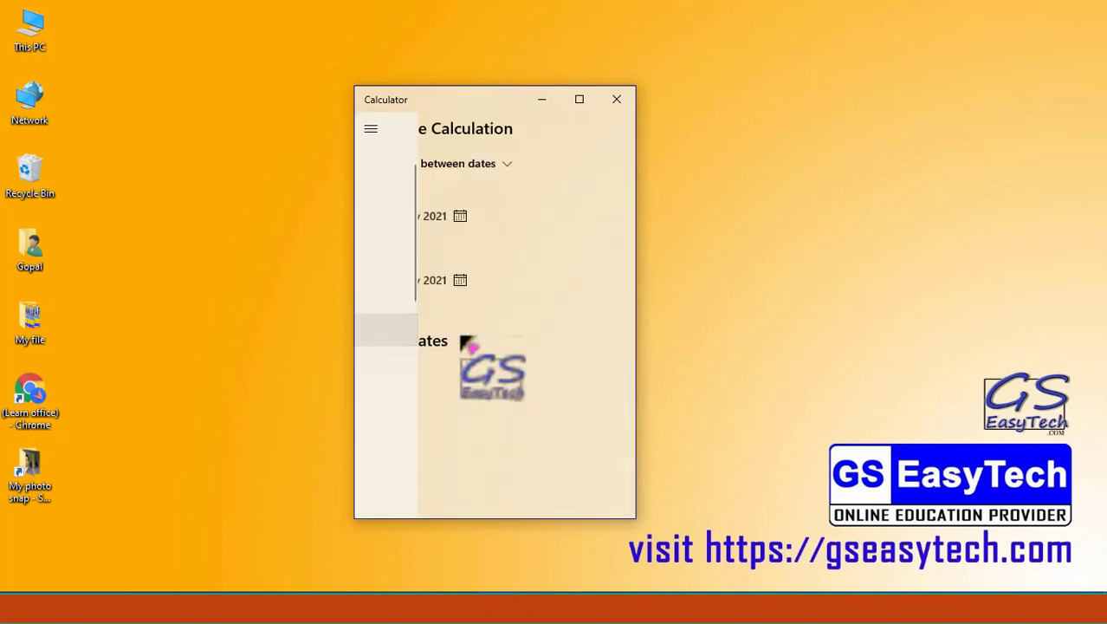
# - Look through the available converters and switch to the Weight and Mass converter
pyautogui.click(370, 128)
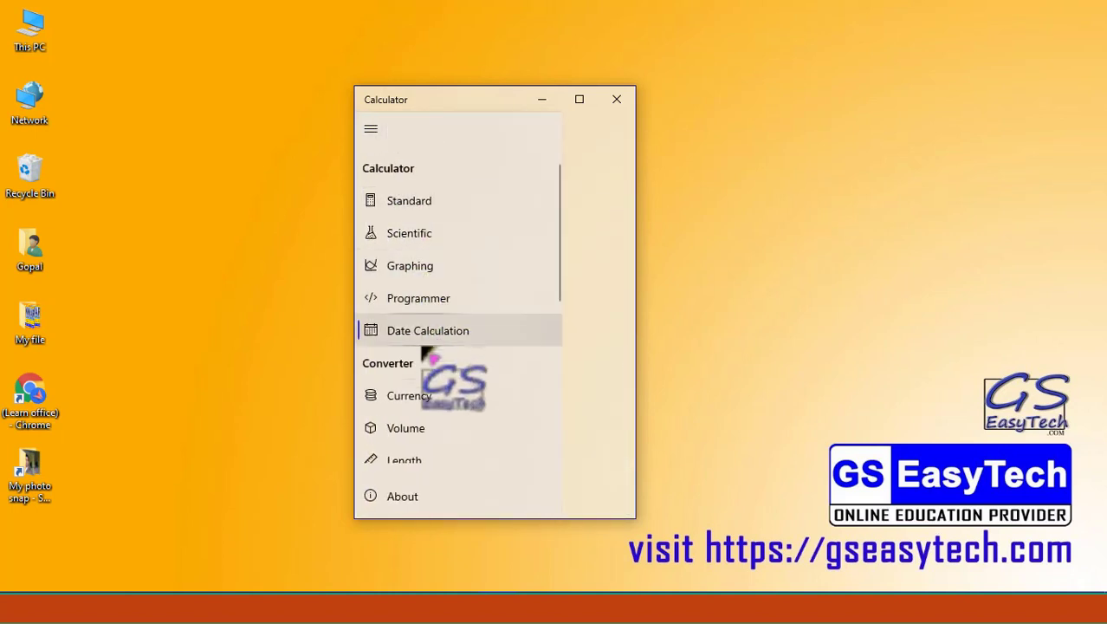
pyautogui.scroll(-5, 424, 382)
pyautogui.scroll(-3, 425, 355)
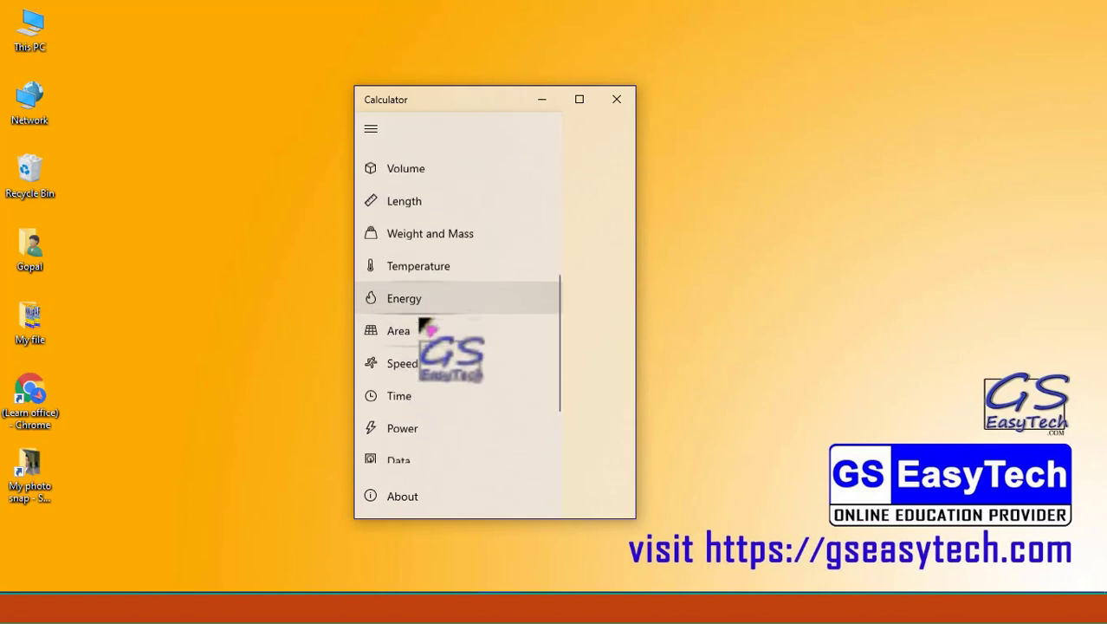
pyautogui.scroll(5, 433, 333)
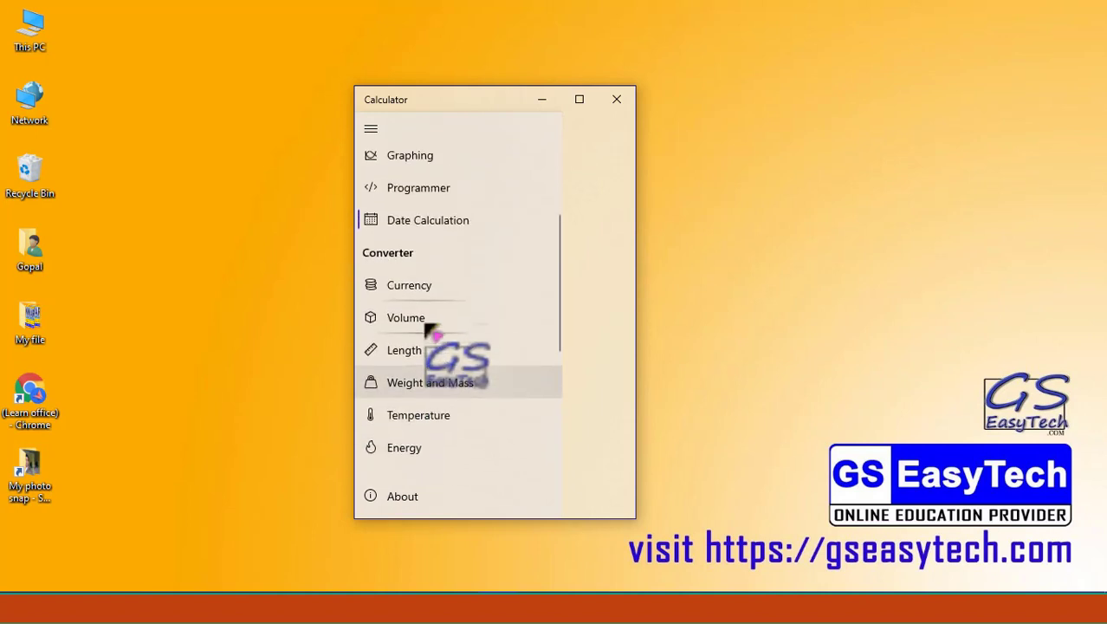
pyautogui.scroll(-3, 447, 343)
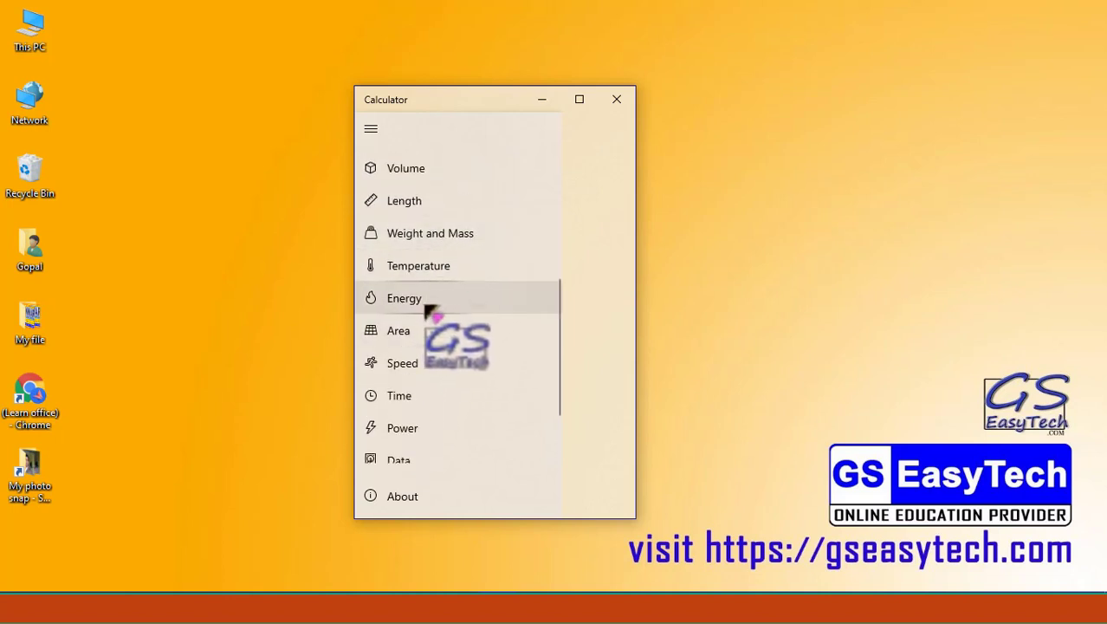
pyautogui.scroll(3, 450, 375)
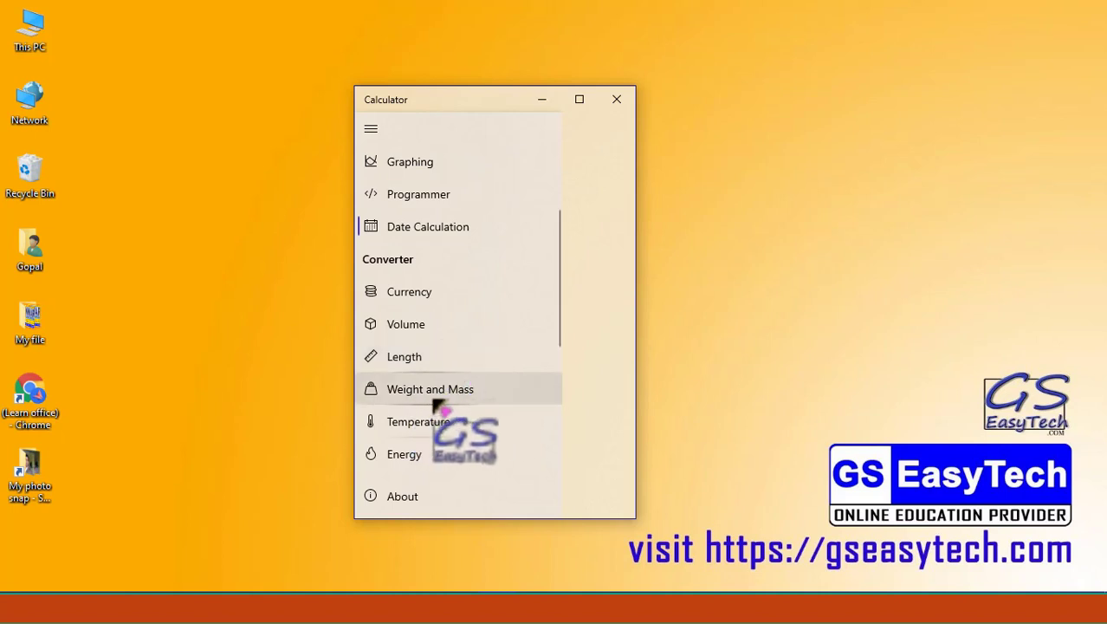
pyautogui.click(448, 394)
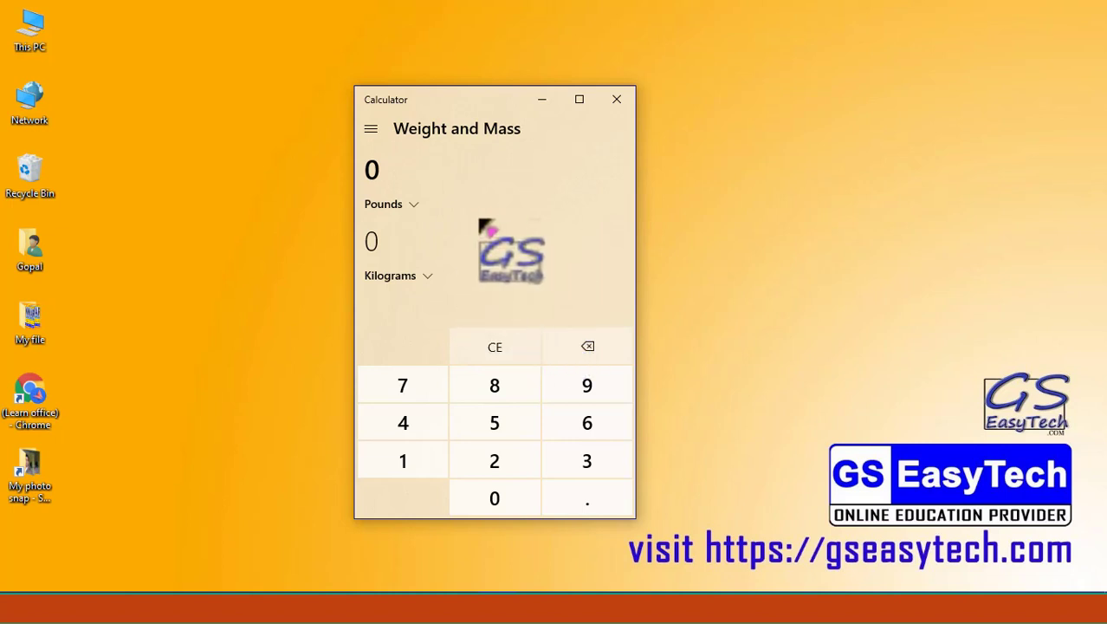
# - Choose Pounds as the source unit and Kilograms as the target unit of the weight conversion
pyautogui.click(415, 207)
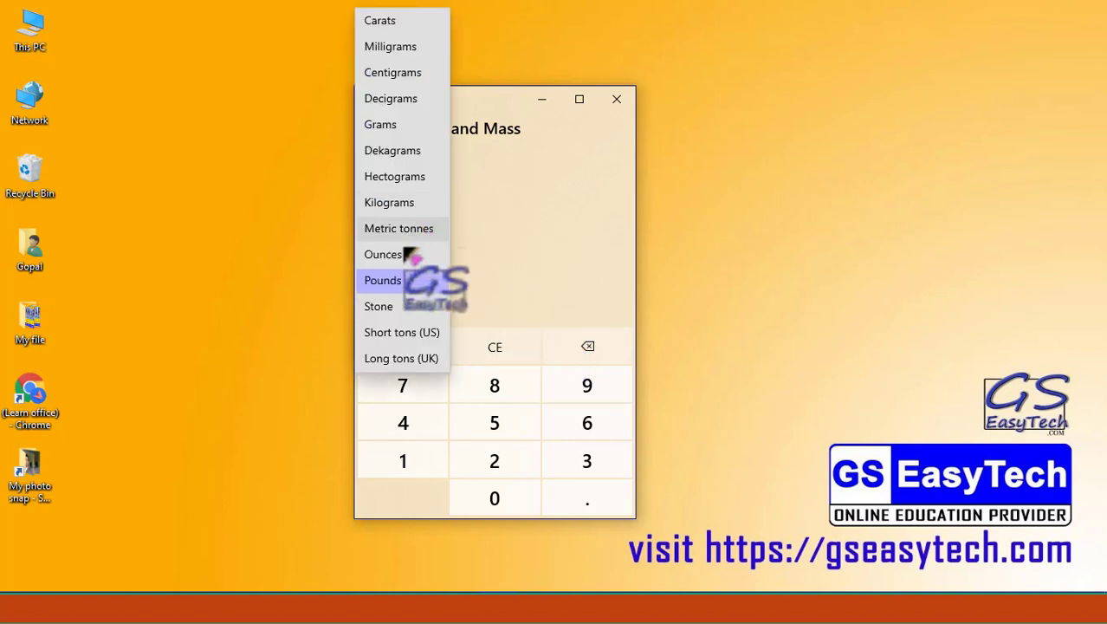
pyautogui.click(401, 282)
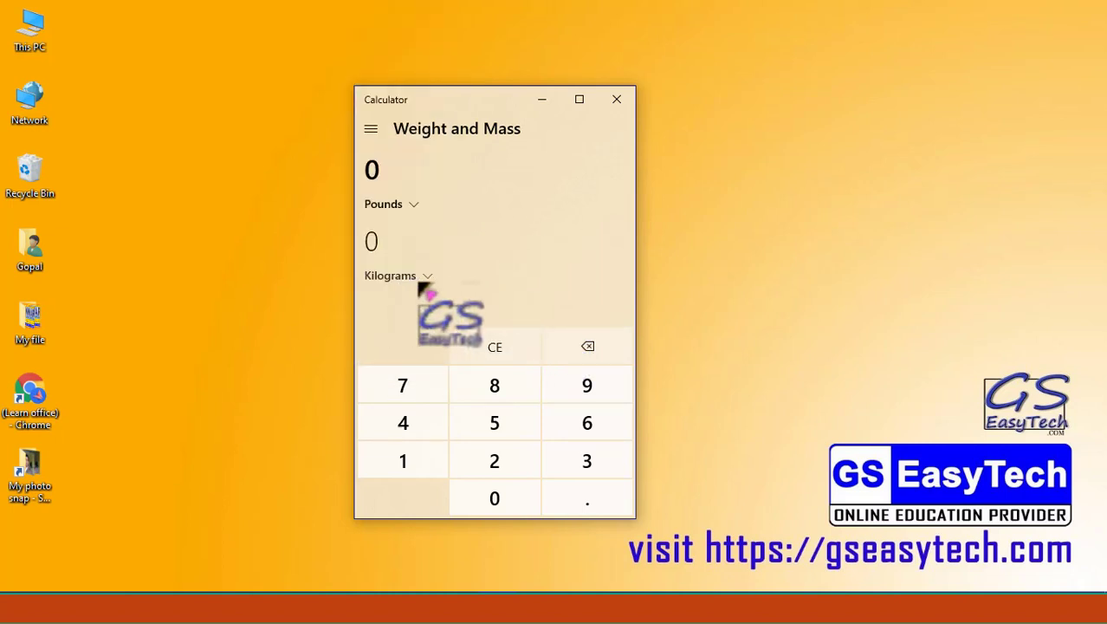
pyautogui.click(403, 278)
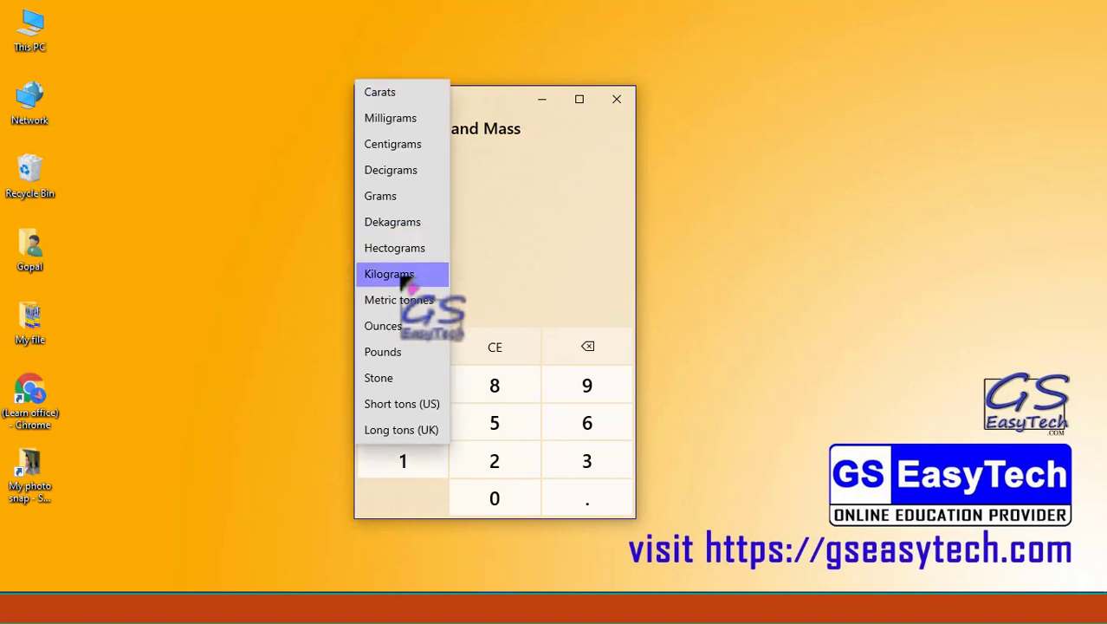
pyautogui.click(412, 279)
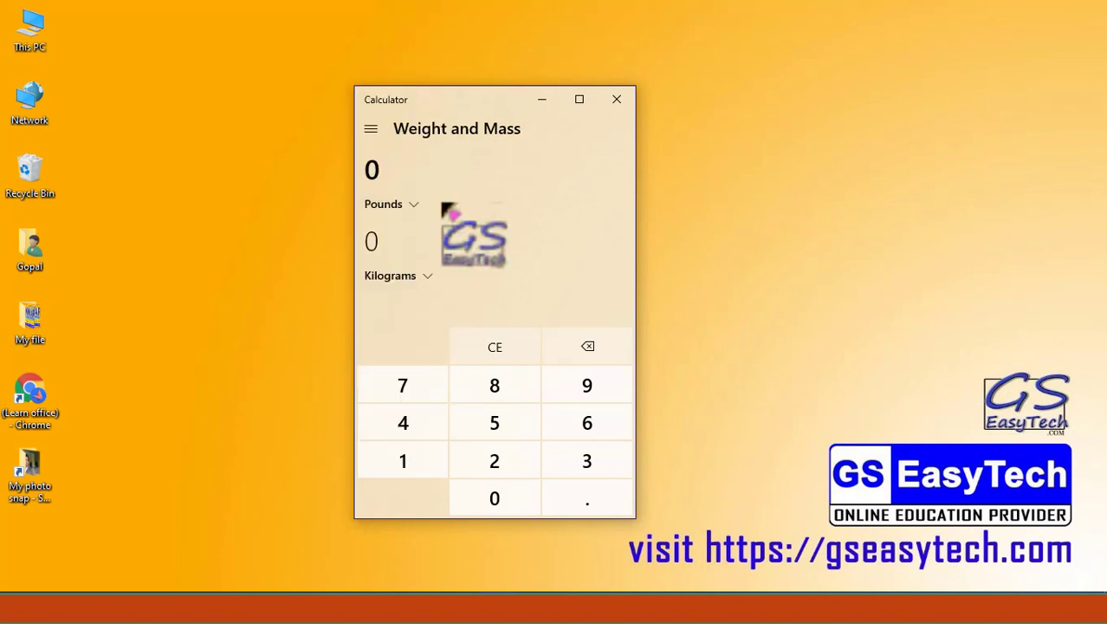
# - Enter 1 as the weight in pounds to convert and switch to the Temperature converter
pyautogui.write('1')
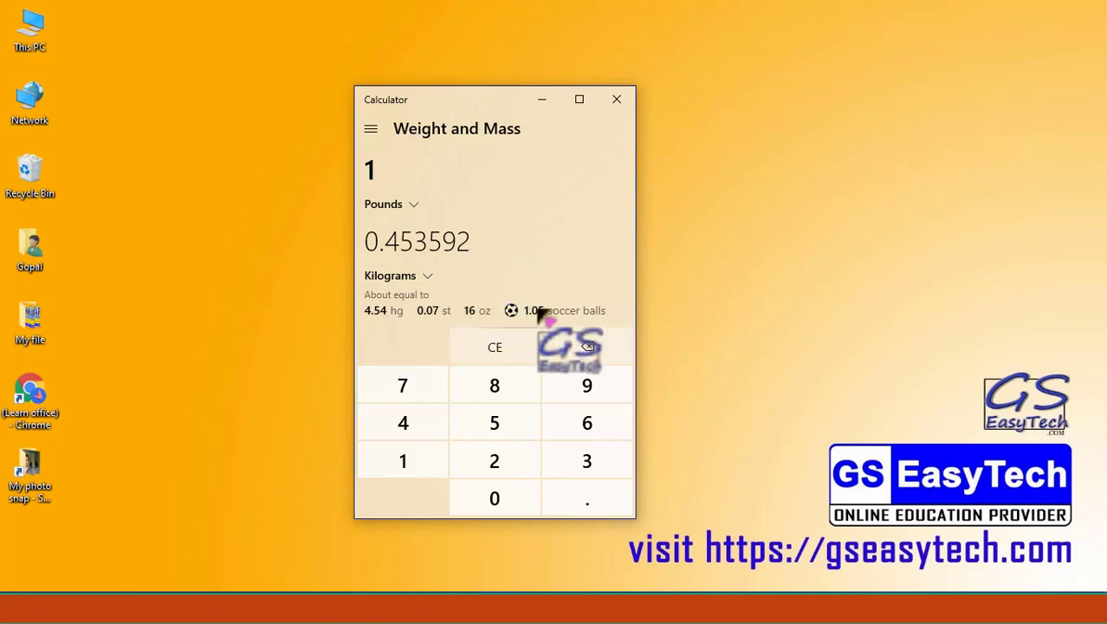
pyautogui.click(371, 130)
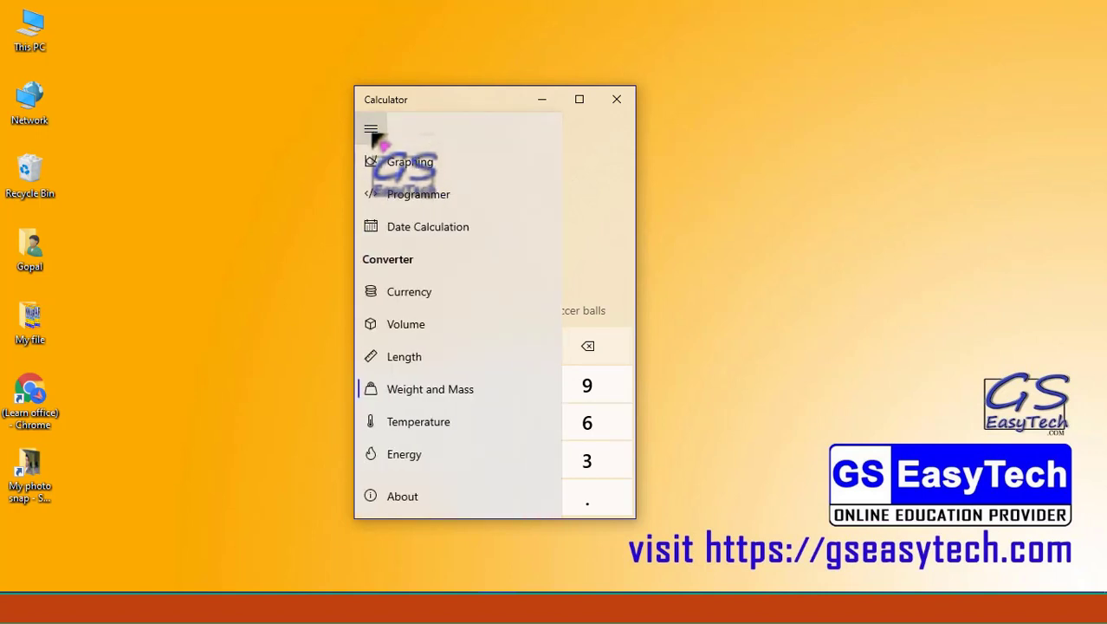
pyautogui.click(440, 422)
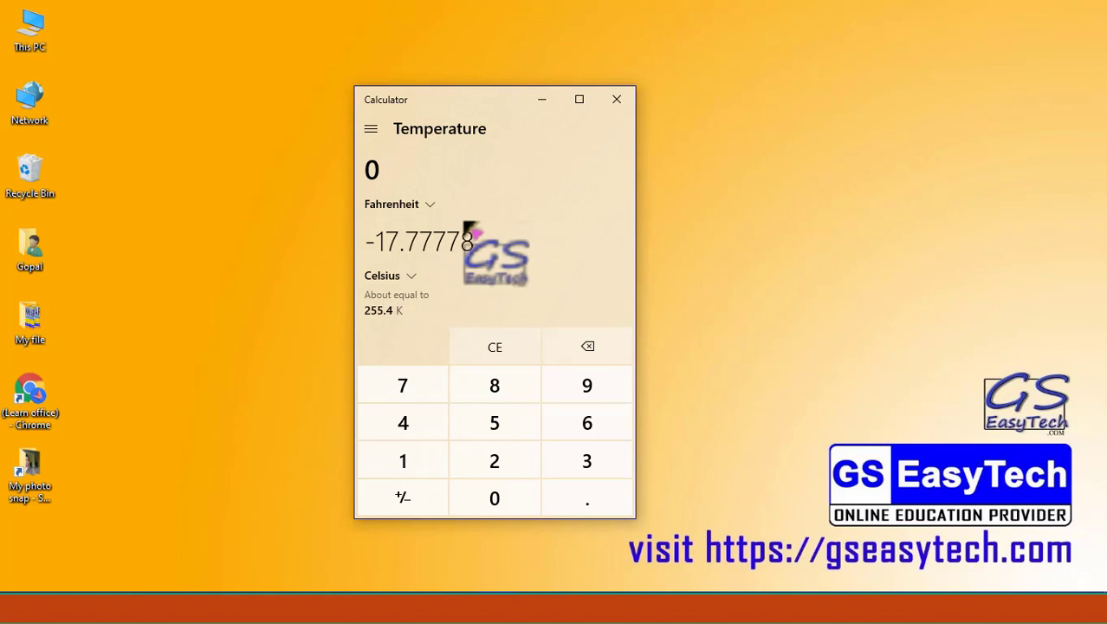
# - Check the temperature unit choices, keeping Fahrenheit as the first unit and Celsius as the second
pyautogui.click(424, 208)
pyautogui.click(415, 208)
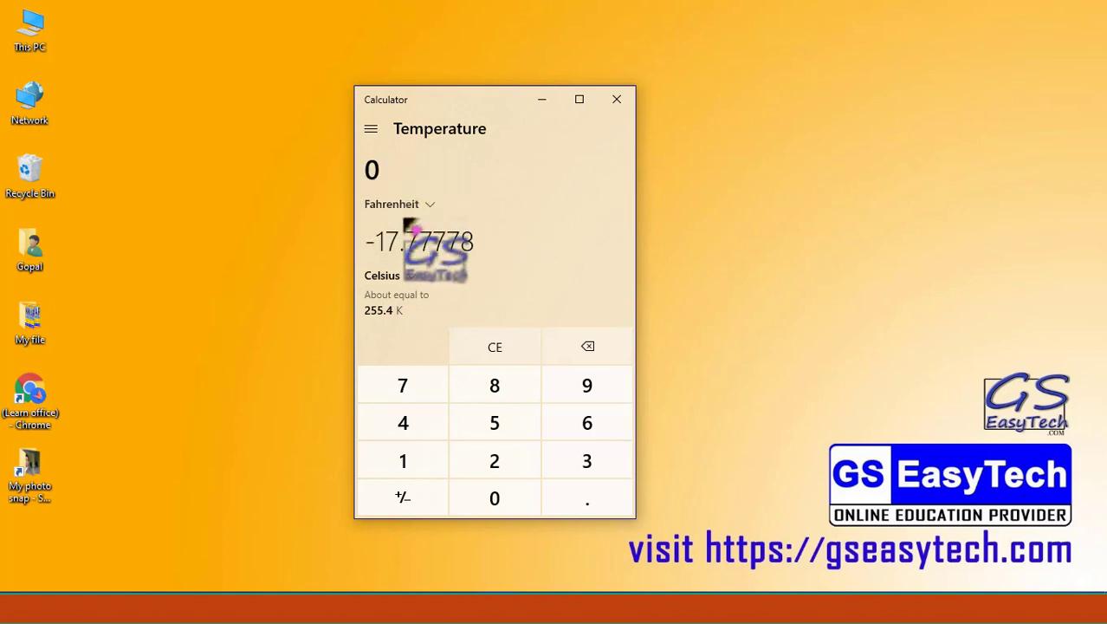
pyautogui.click(407, 279)
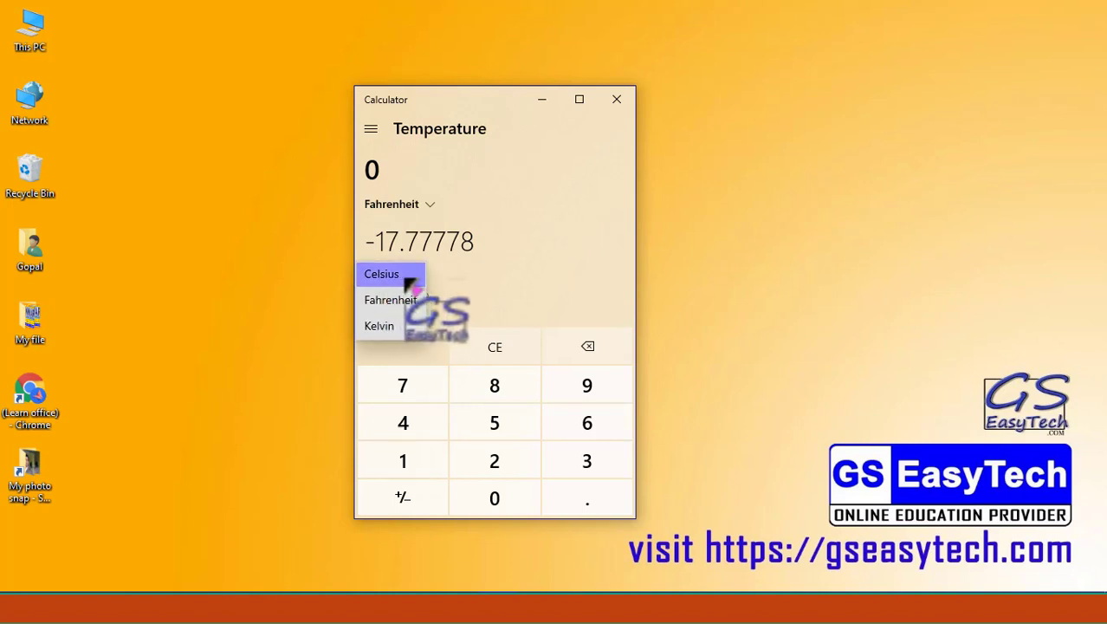
pyautogui.click(429, 277)
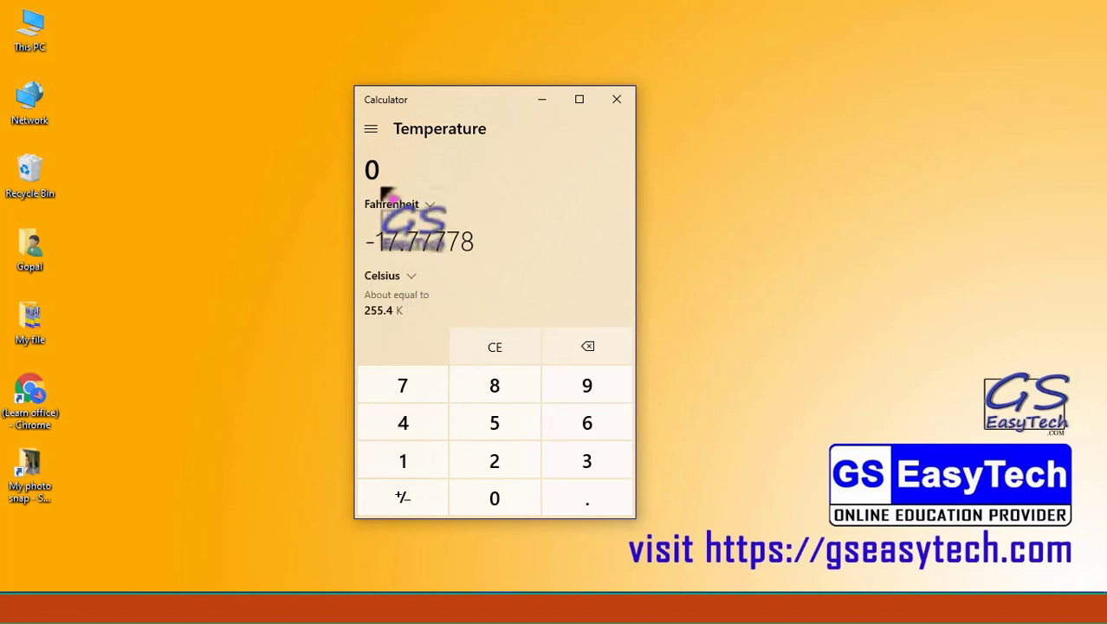
# - Enter 100 as the Celsius temperature, and after that convert 100 degrees from the Fahrenheit side
pyautogui.write('100')
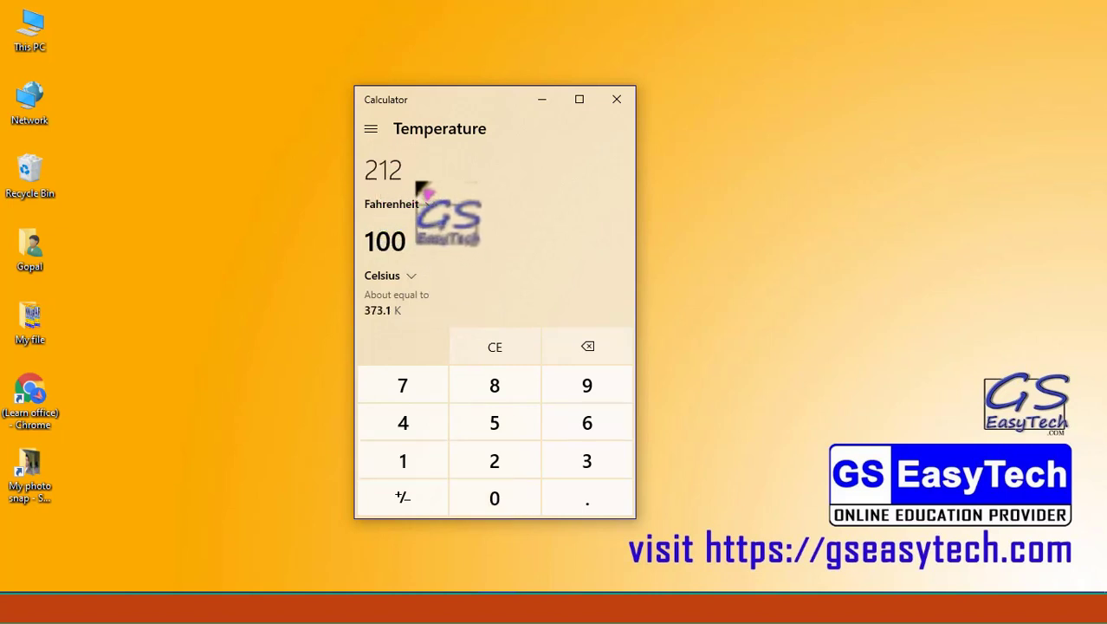
pyautogui.click(391, 169)
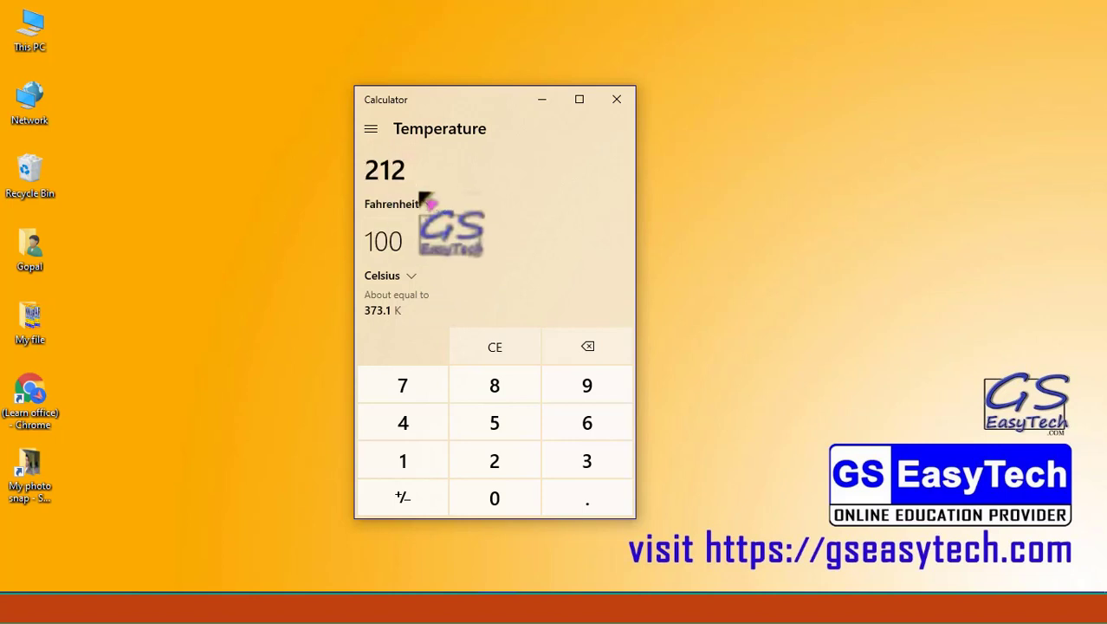
pyautogui.write('100')
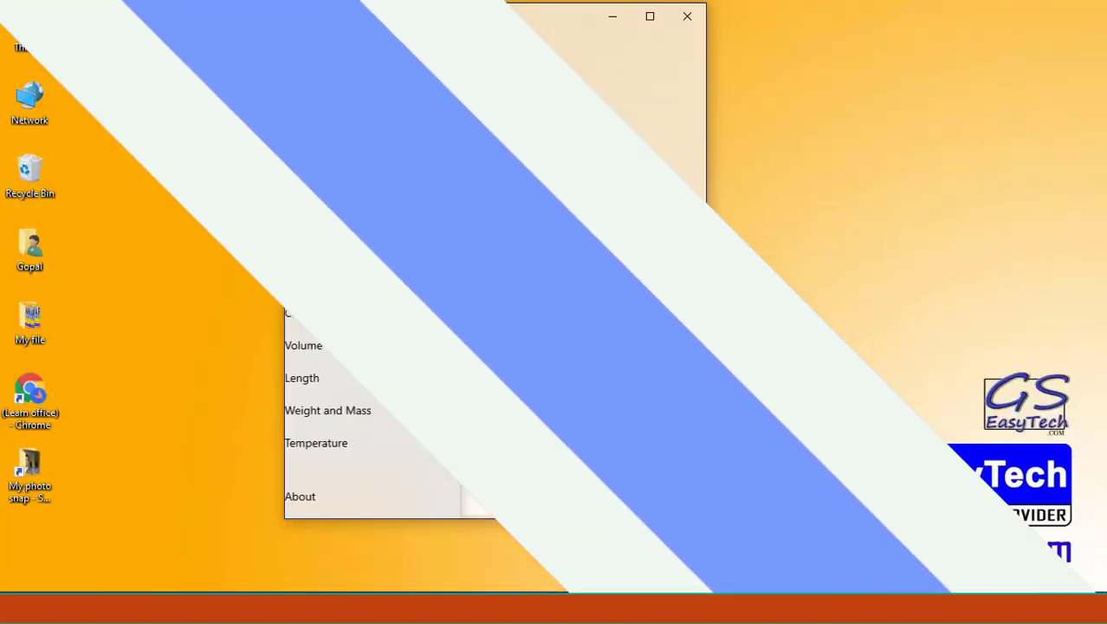
pyautogui.scroll(-6, 364, 303)
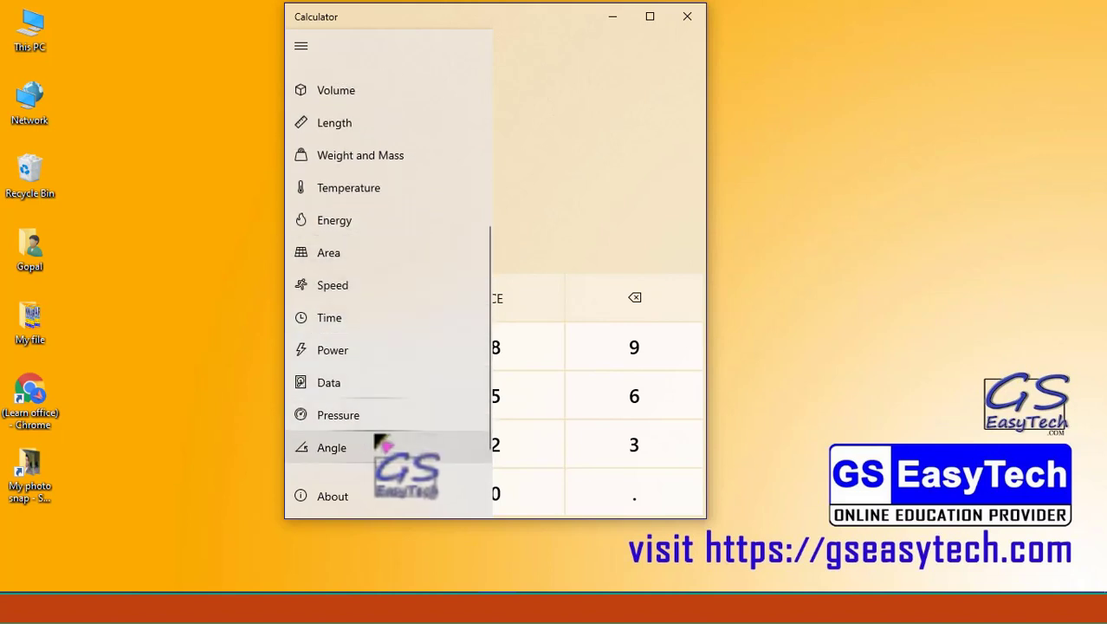
pyautogui.scroll(5, 378, 355)
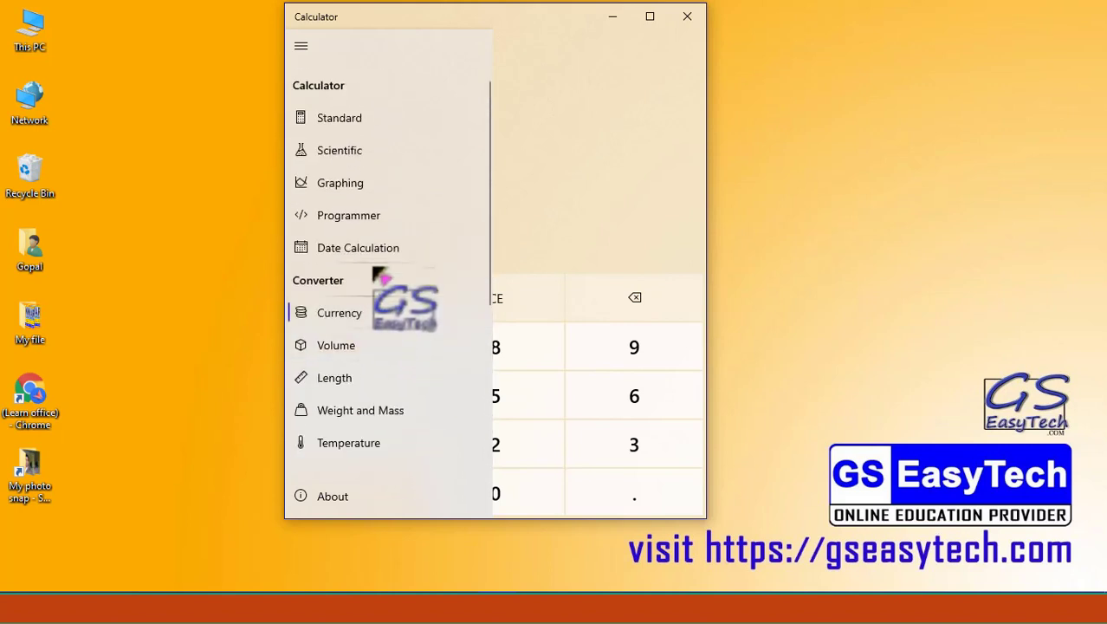